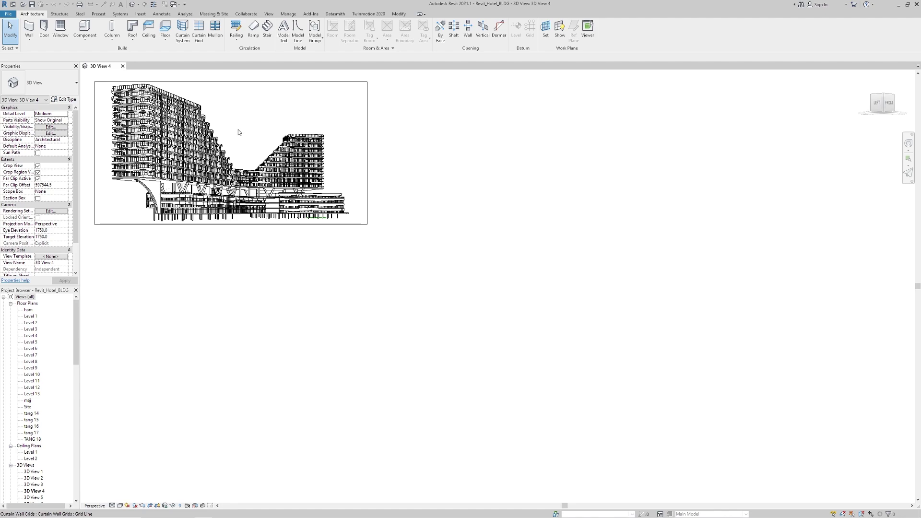
scroll(239, 133, up, 1)
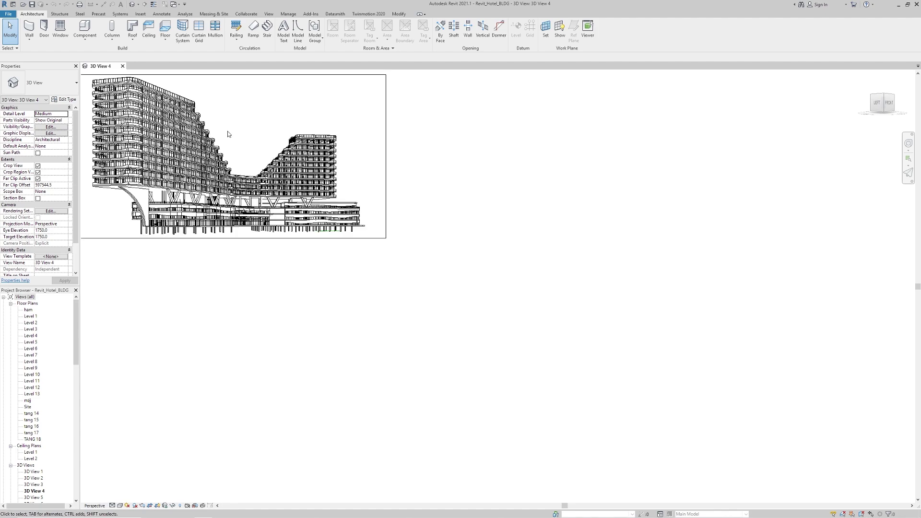
scroll(238, 137, up, 1)
scroll(273, 145, up, 2)
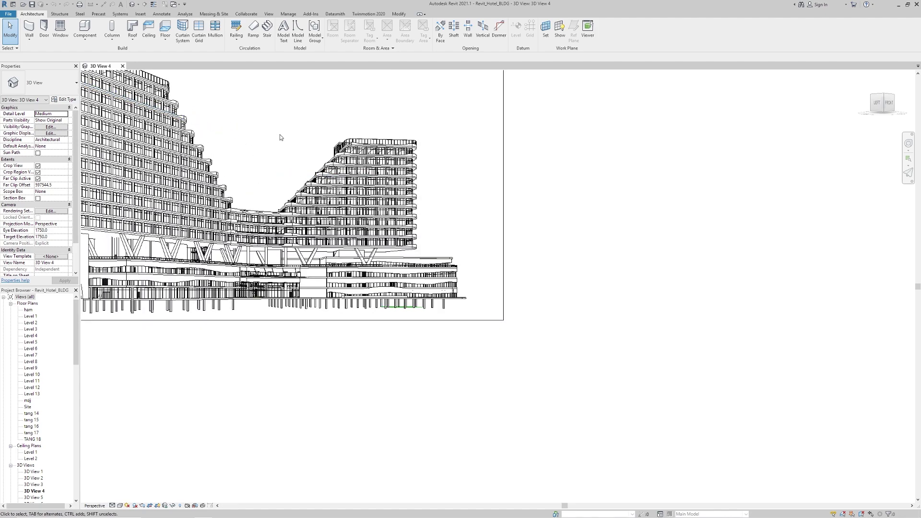
Pan the hotel model in Revit's 3D View 4 into a better framing
mouse_move(286, 140)
middle_down()
mouse_move(459, 228)
mouse_move(503, 239)
middle_up()
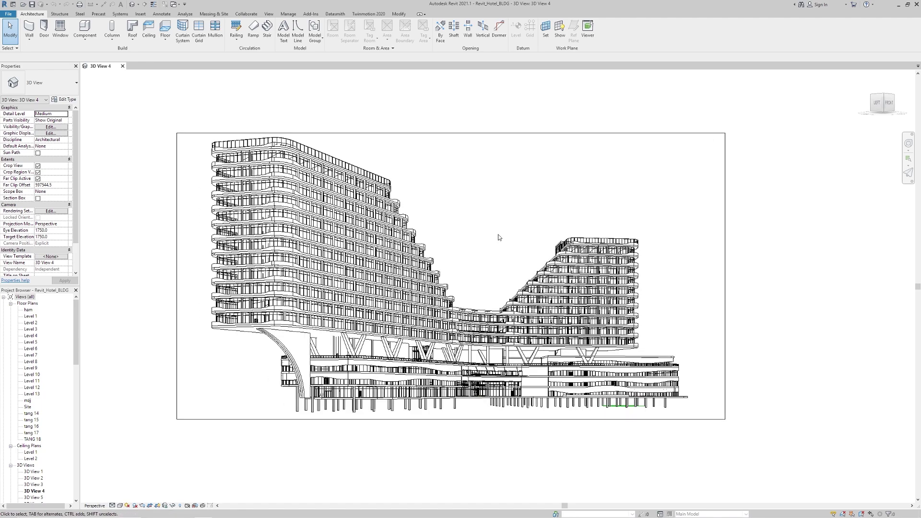
scroll(499, 239, up, 1)
scroll(500, 255, up, 1)
middle_drag(504, 260, 541, 254)
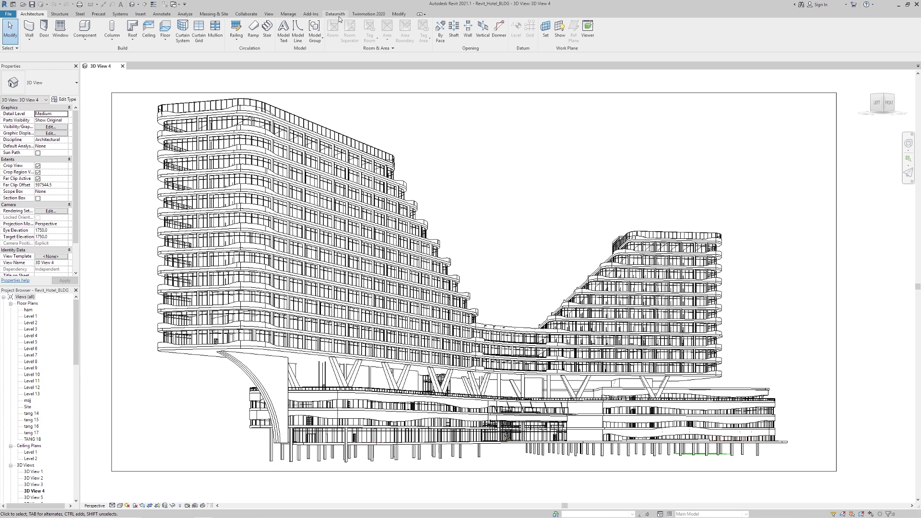
Show the Twinmotion and Datasmith tools in Revit and check the Connections status
click(360, 15)
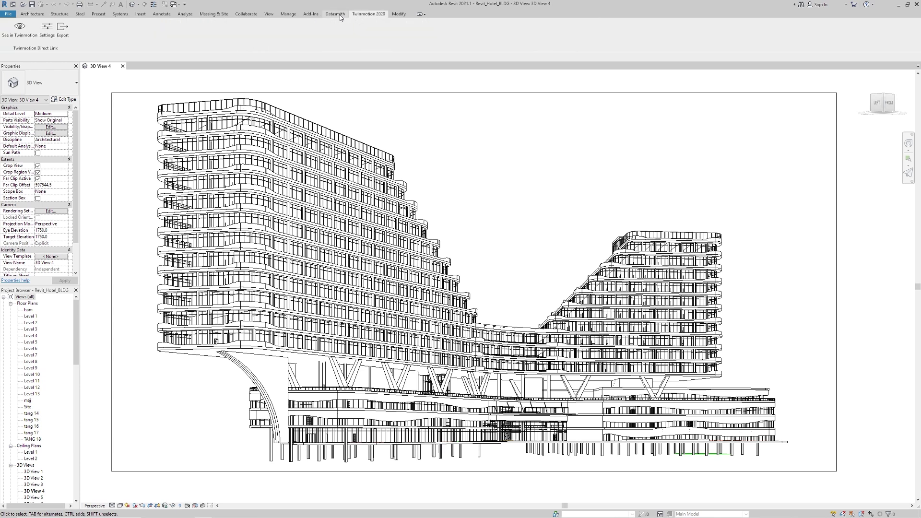
click(336, 15)
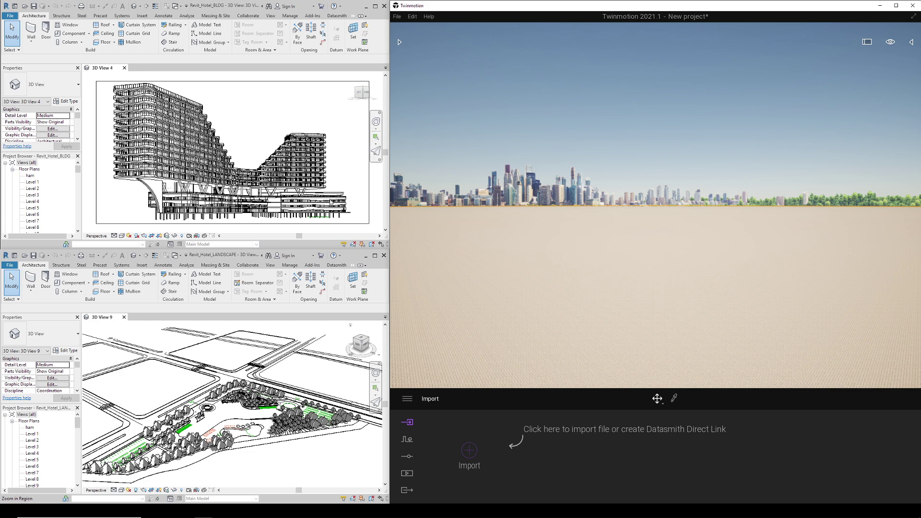
click(337, 16)
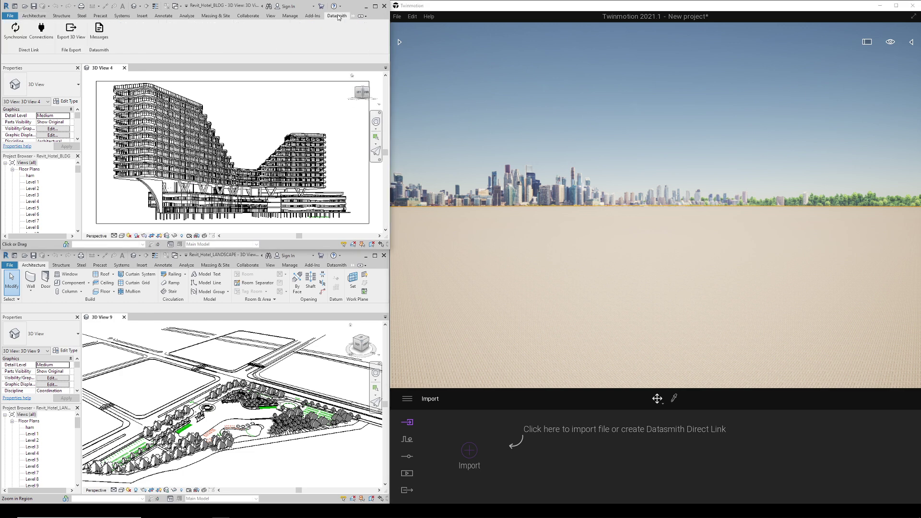
click(42, 34)
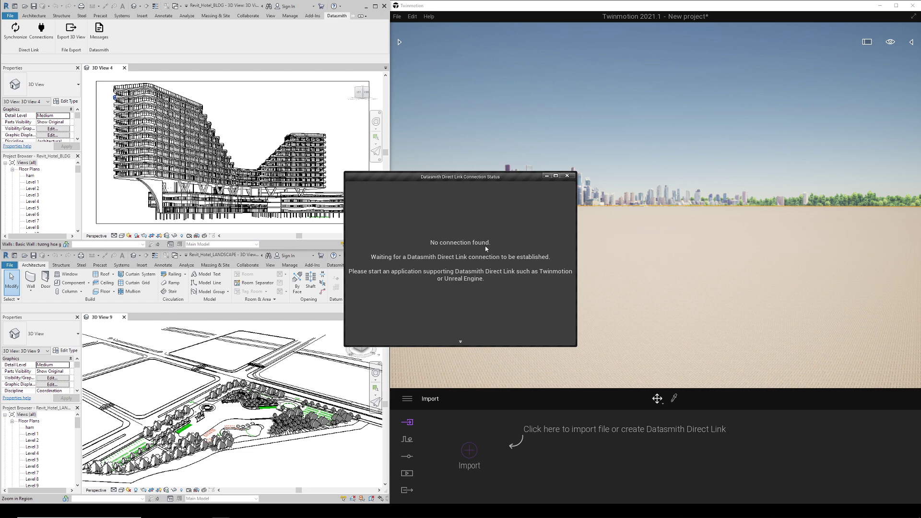
Import Revit_Hotel_LANDSCAPE into Twinmotion as a direct link
click(788, 469)
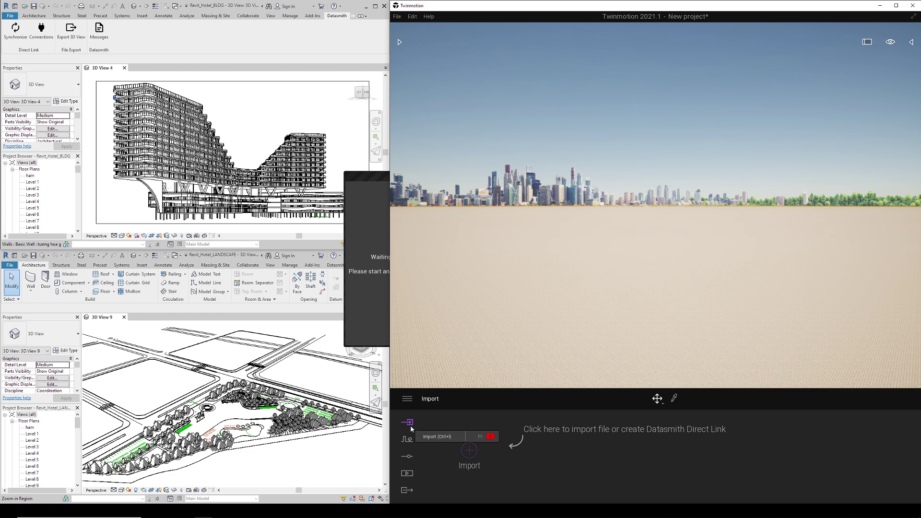
click(472, 454)
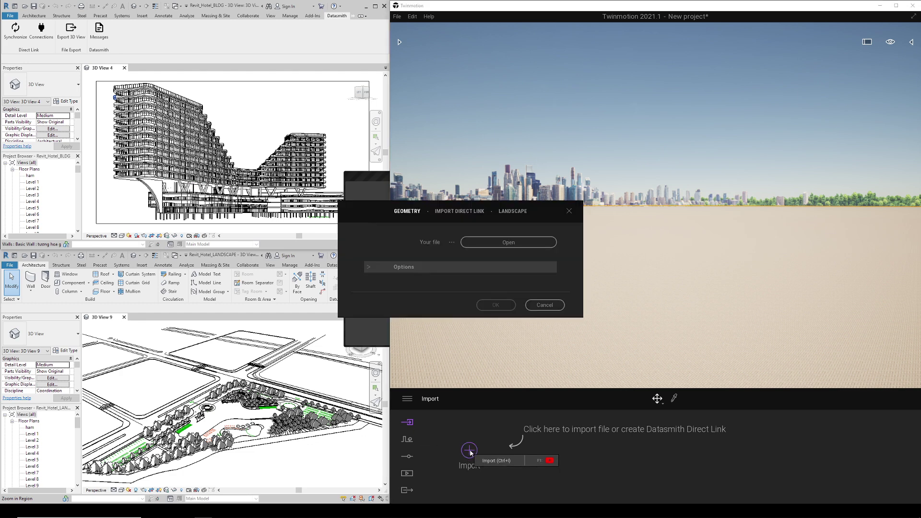
click(463, 213)
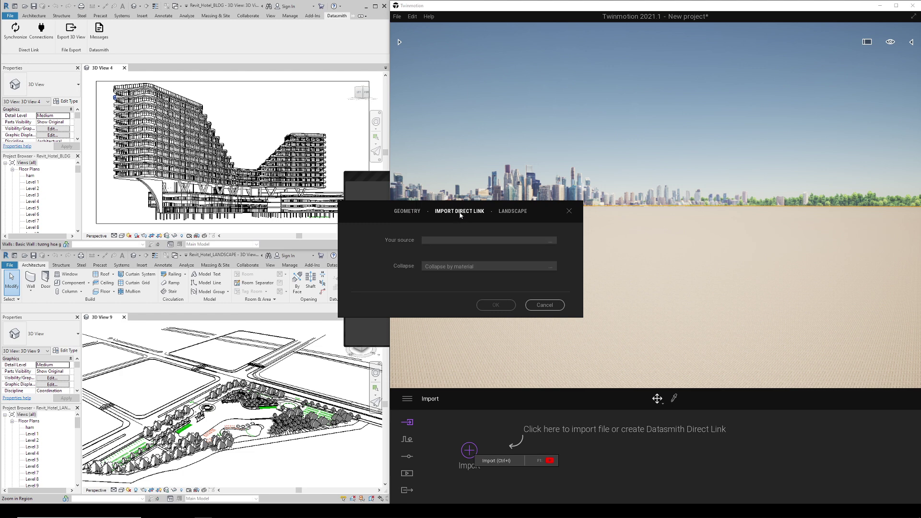
click(551, 244)
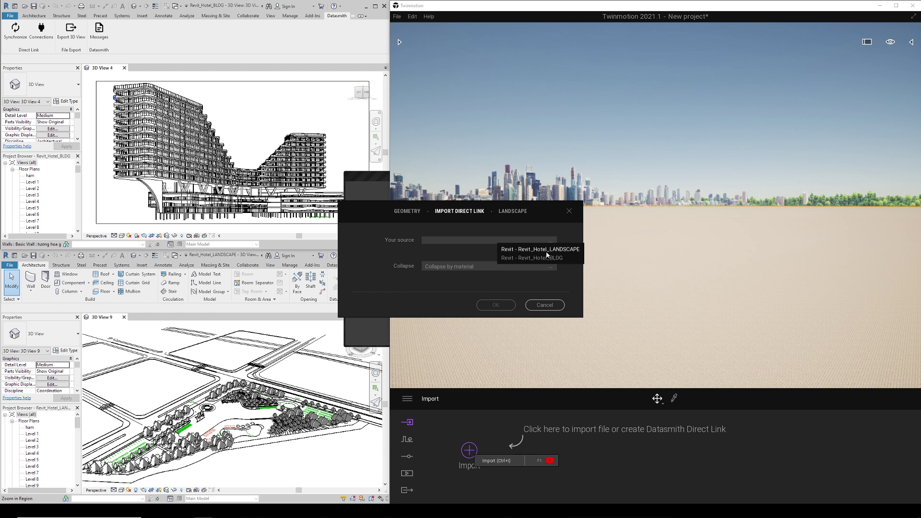
click(544, 250)
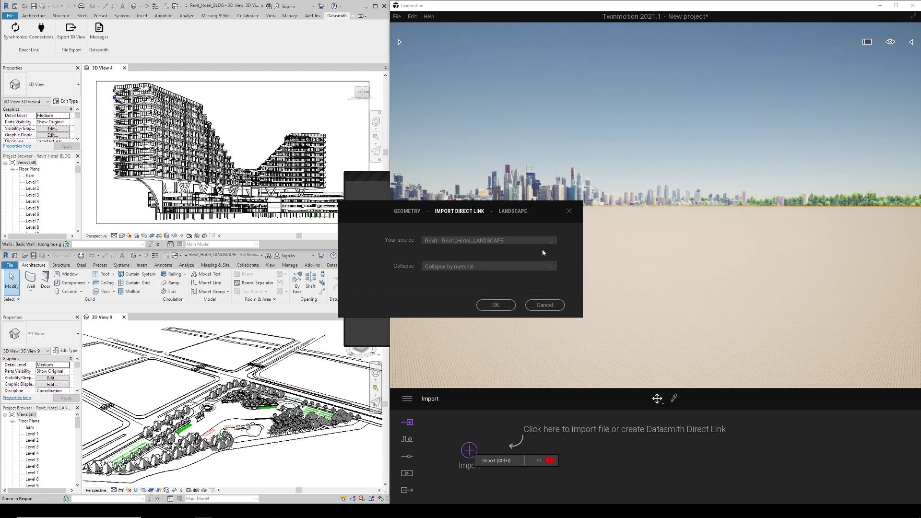
click(548, 243)
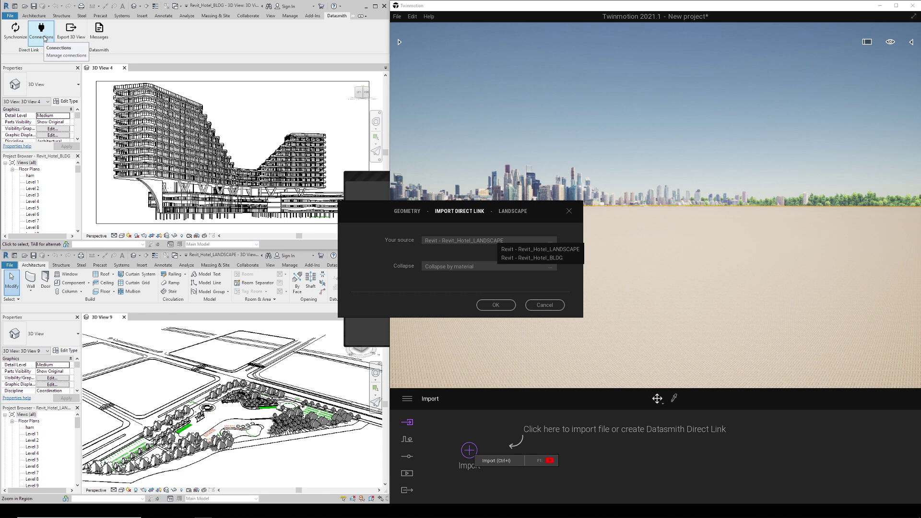
click(501, 305)
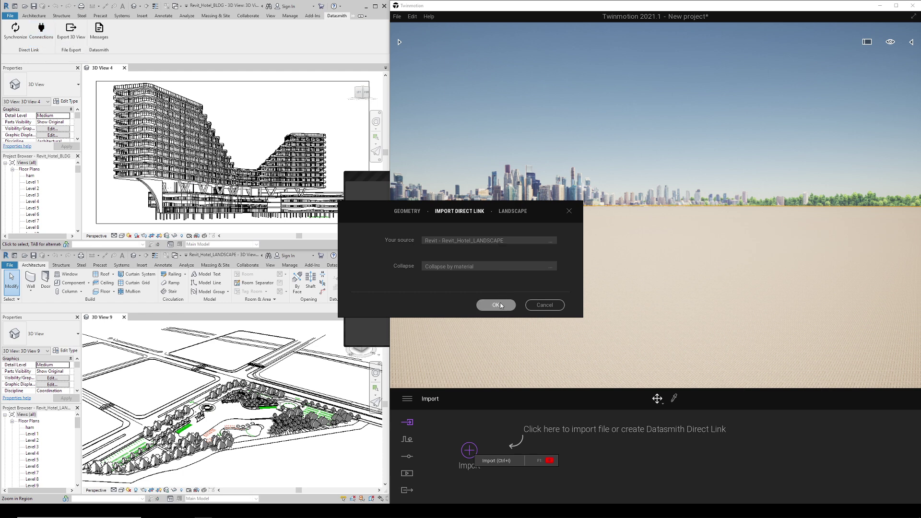
click(498, 305)
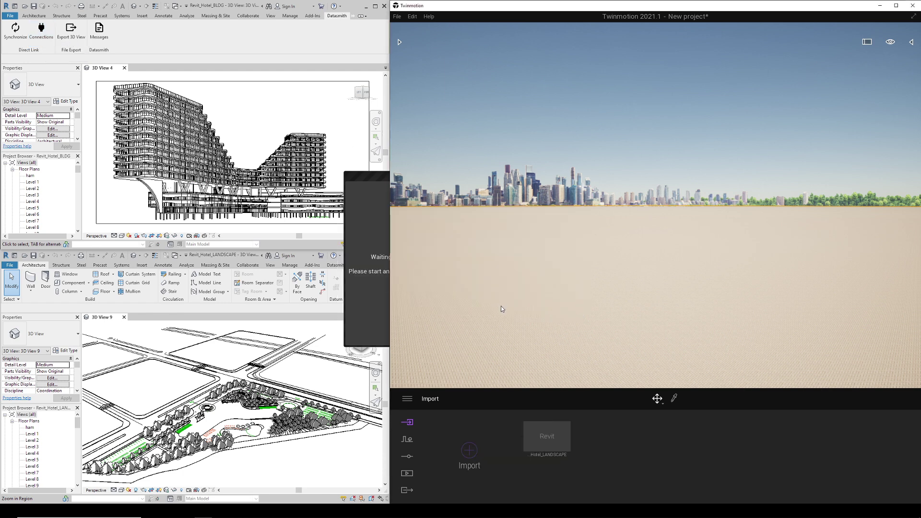
Import Revit_Hotel_BLDG as a second direct link
click(472, 452)
click(467, 212)
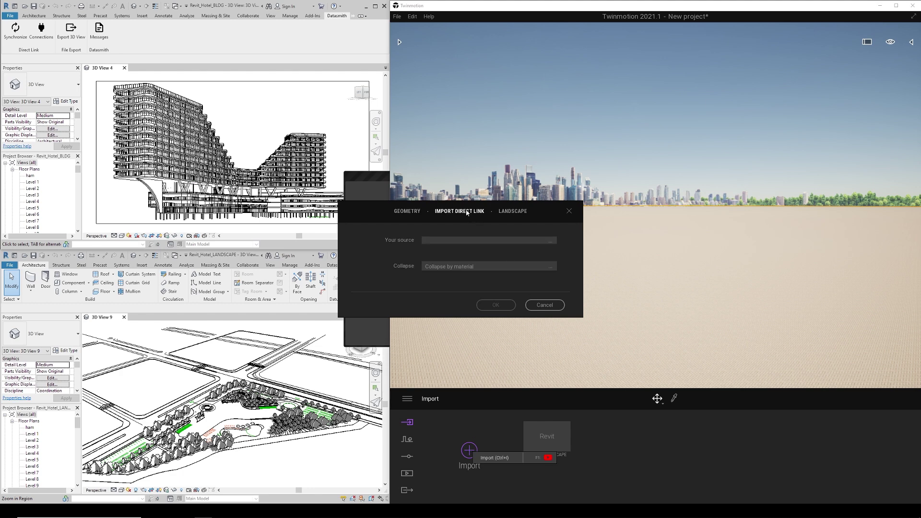
click(484, 240)
click(531, 259)
click(504, 305)
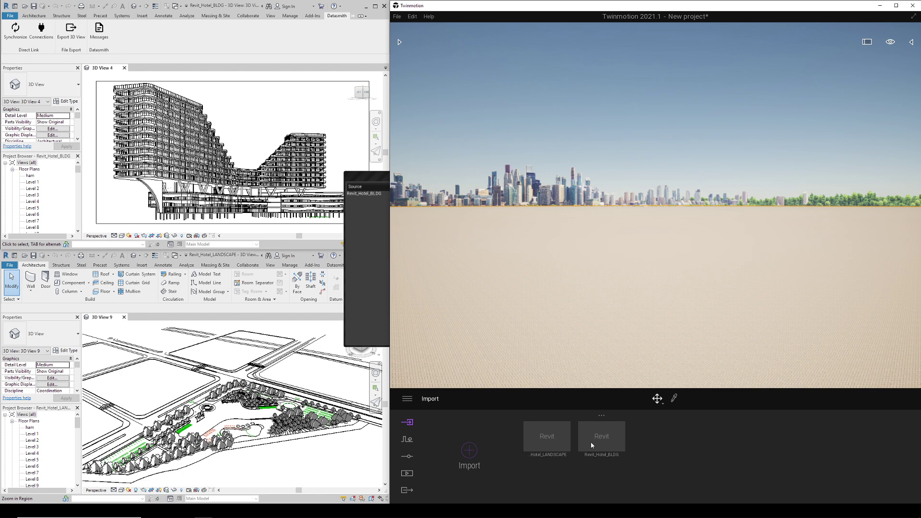
Synchronize the landscape 3D view, then the hotel building 3D view, from their Revit windows
click(310, 313)
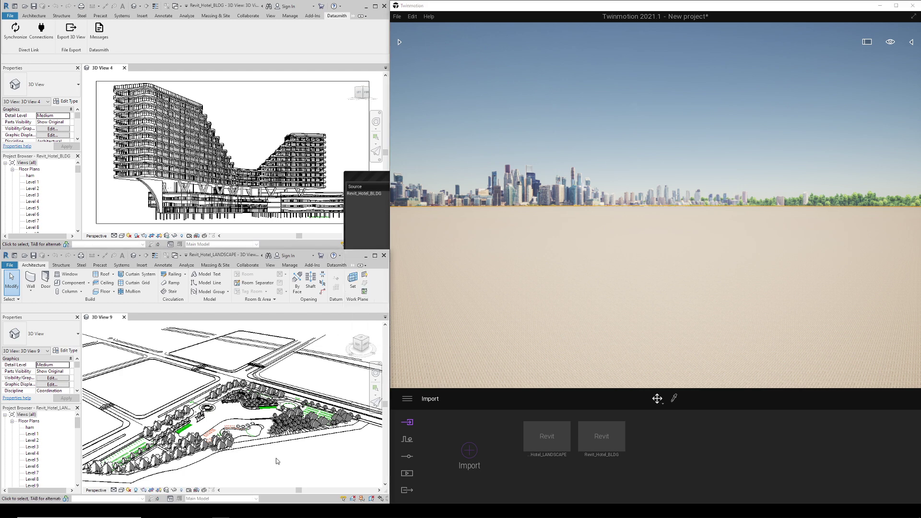
click(337, 266)
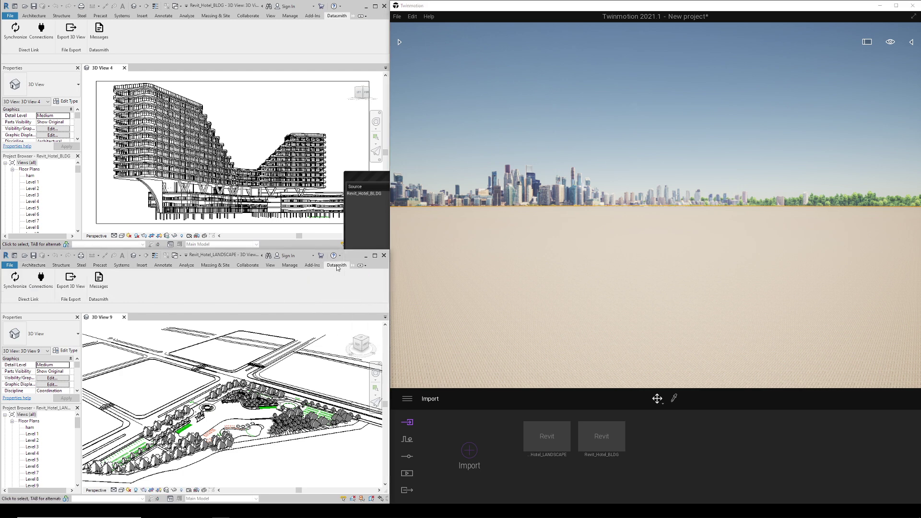
click(7, 280)
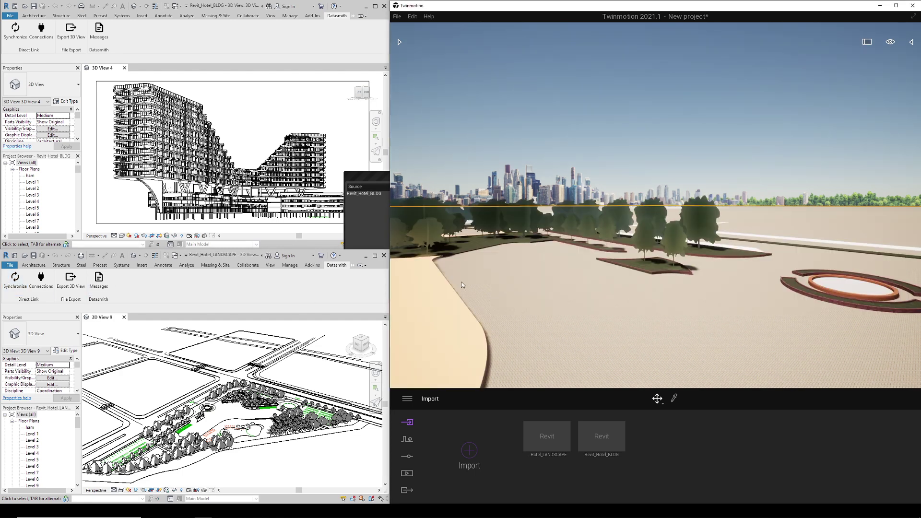
click(239, 10)
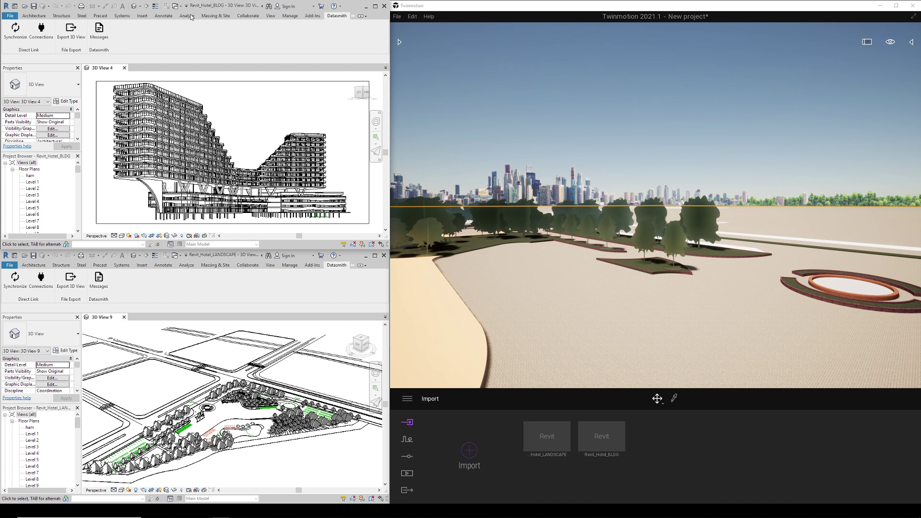
click(19, 28)
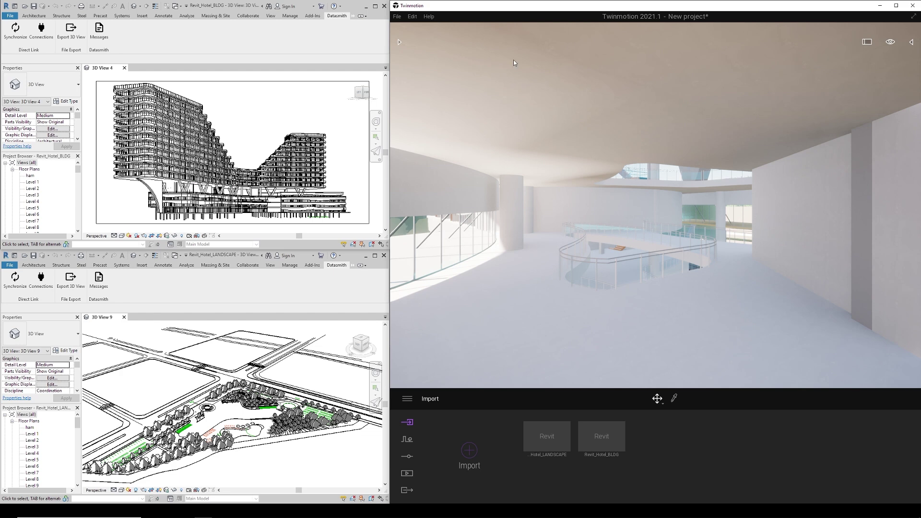
Maximize Twinmotion, review Hotel_LANDSCAPE's Collapse link setting unchanged, then open Revit_Hotel_BLDG's options
click(896, 5)
scroll(157, 301, down, 10)
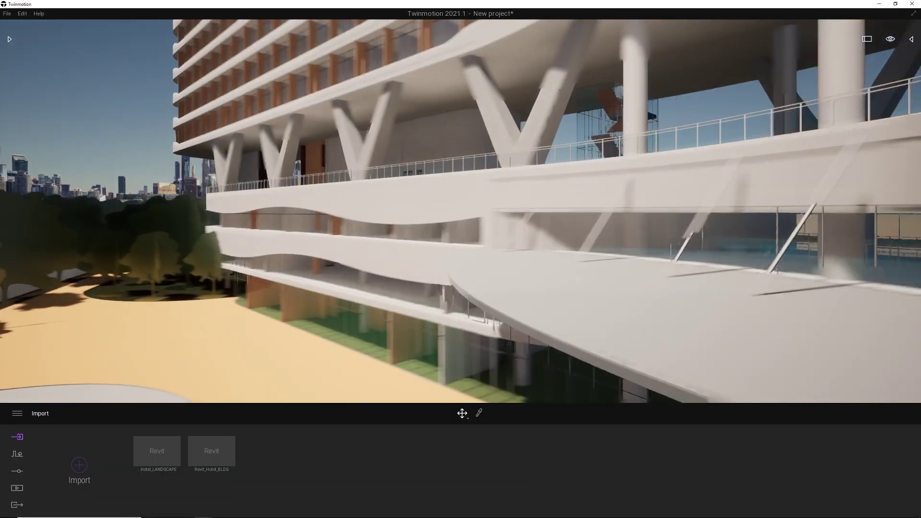
scroll(157, 301, down, 5)
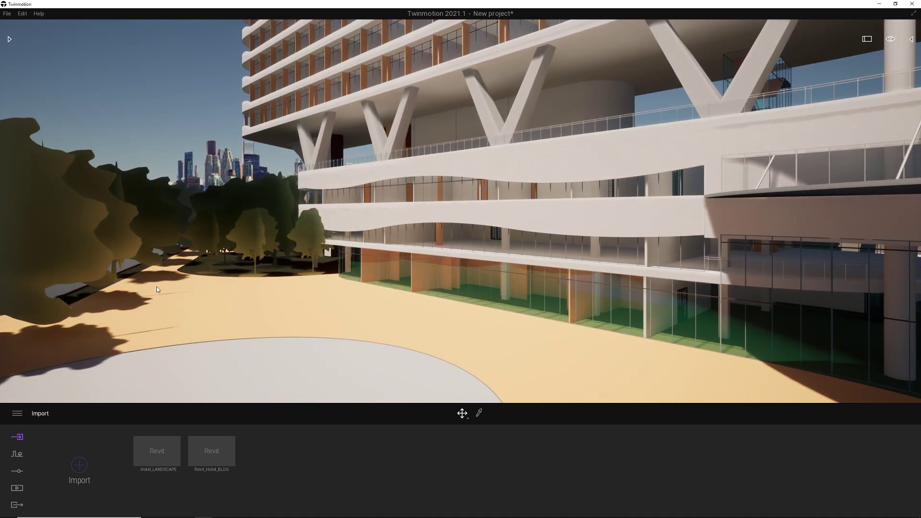
mouse_move(157, 452)
click(157, 431)
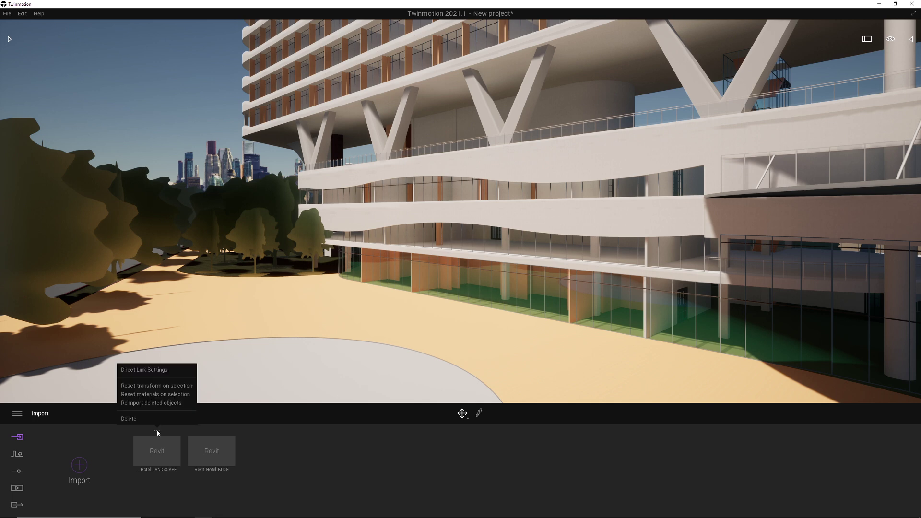
click(141, 372)
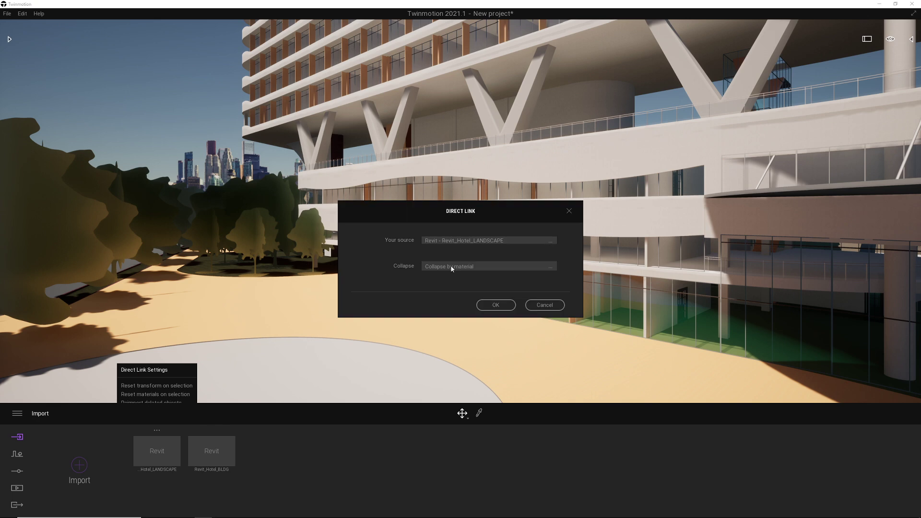
click(520, 268)
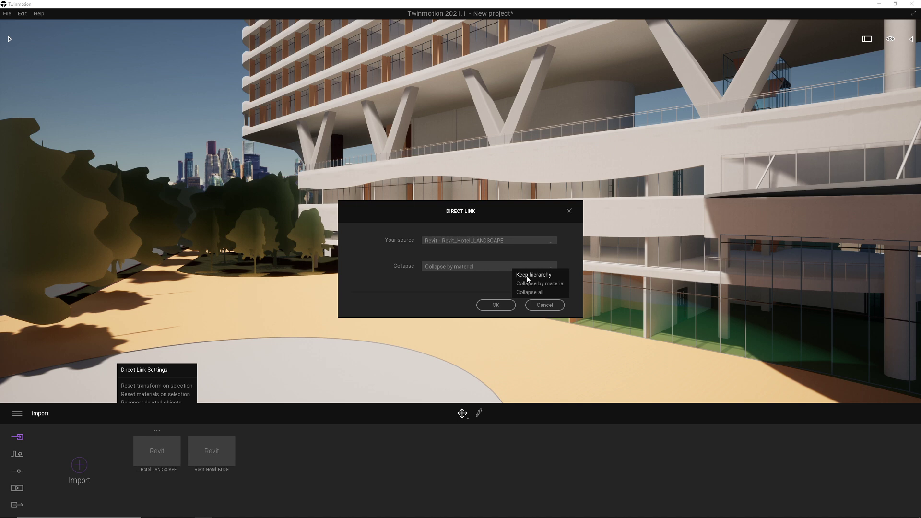
click(545, 306)
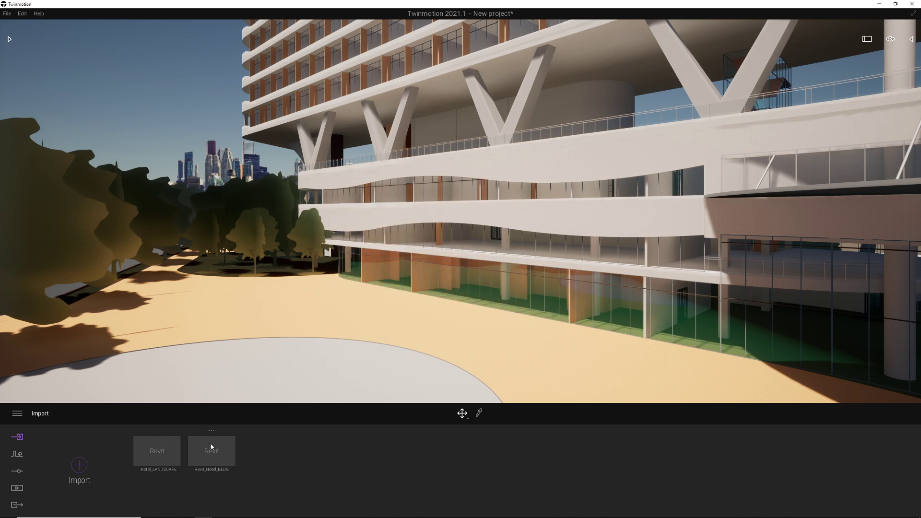
click(211, 429)
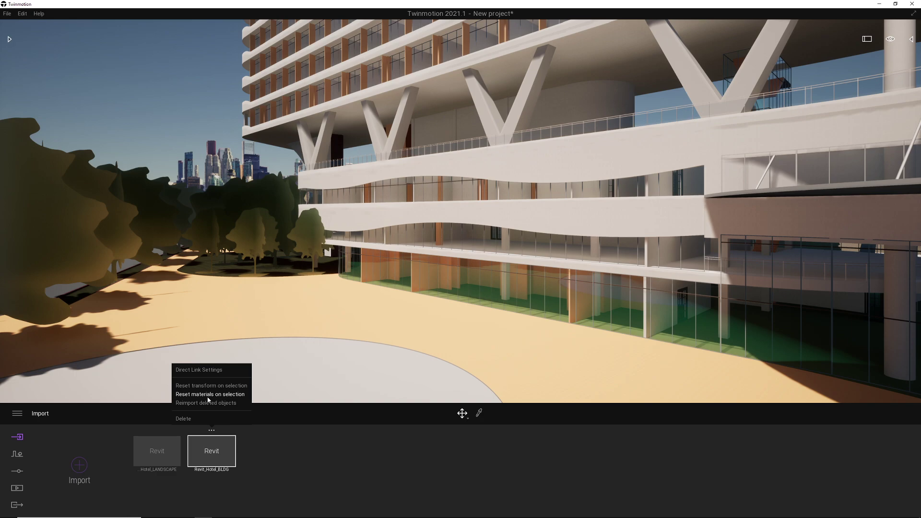
Browse the asset Library to the Wood materials category
click(208, 394)
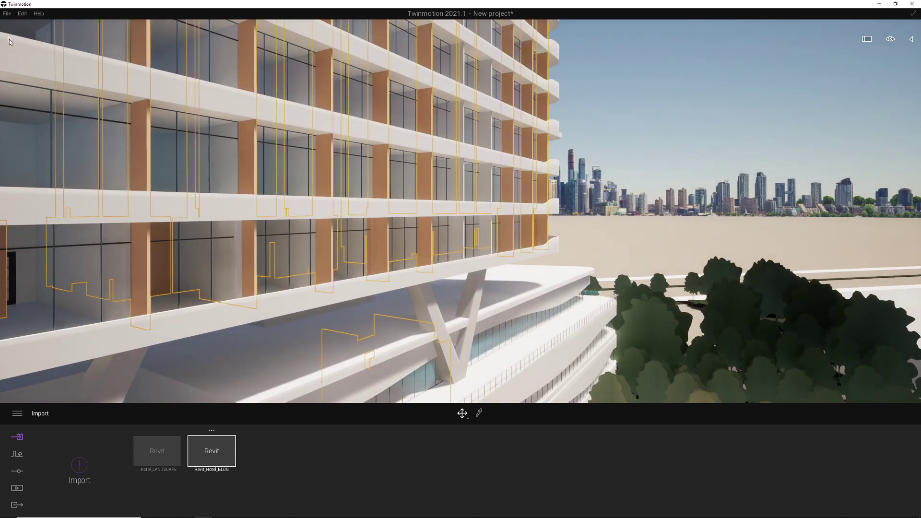
click(9, 41)
click(10, 52)
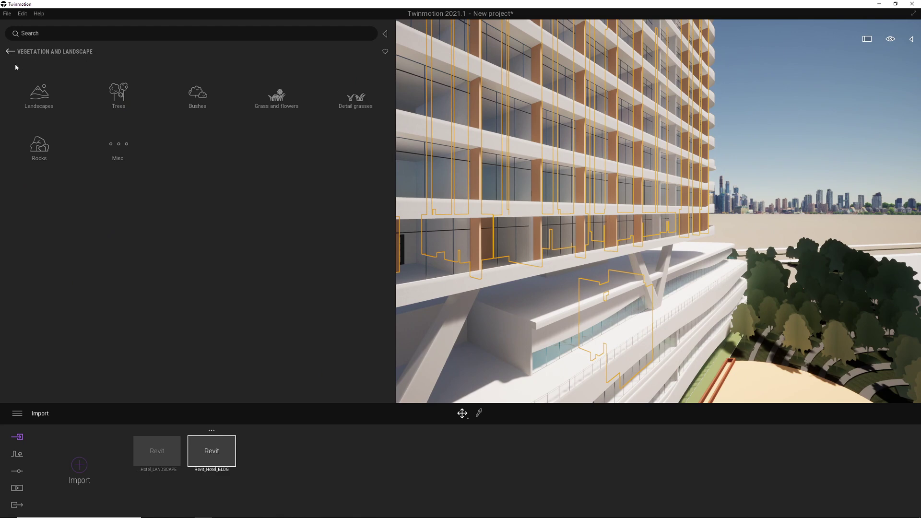
click(10, 52)
click(40, 92)
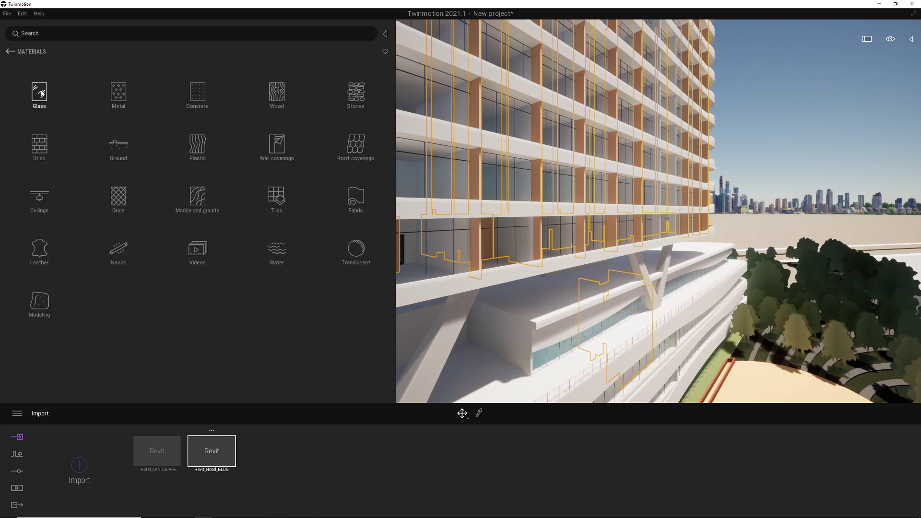
click(276, 92)
mouse_move(38, 82)
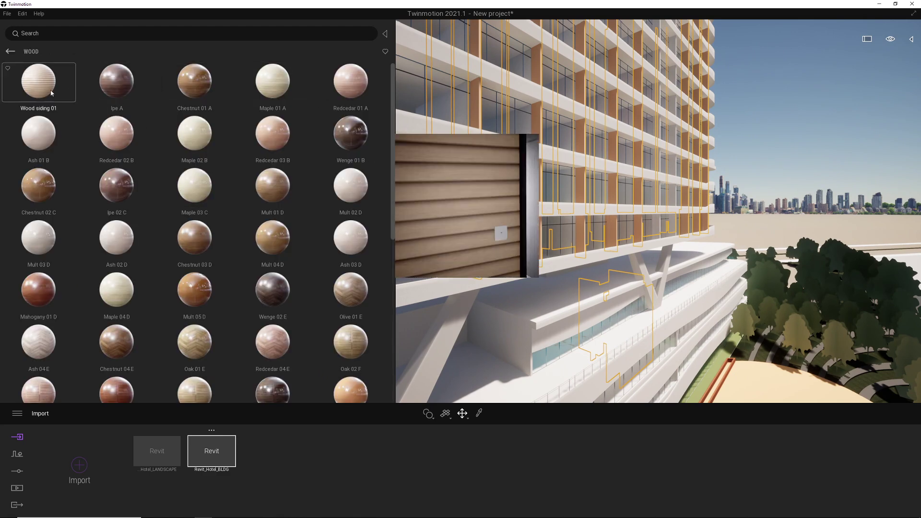
Apply Wood siding 01 to the columns at scale 10, rotated 90°, and show the imports again
drag(48, 92, 475, 244)
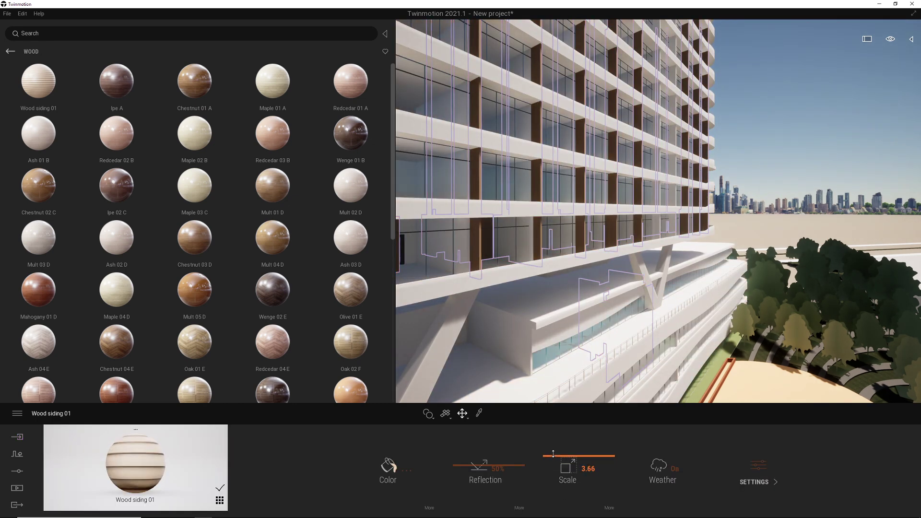
drag(553, 454, 612, 454)
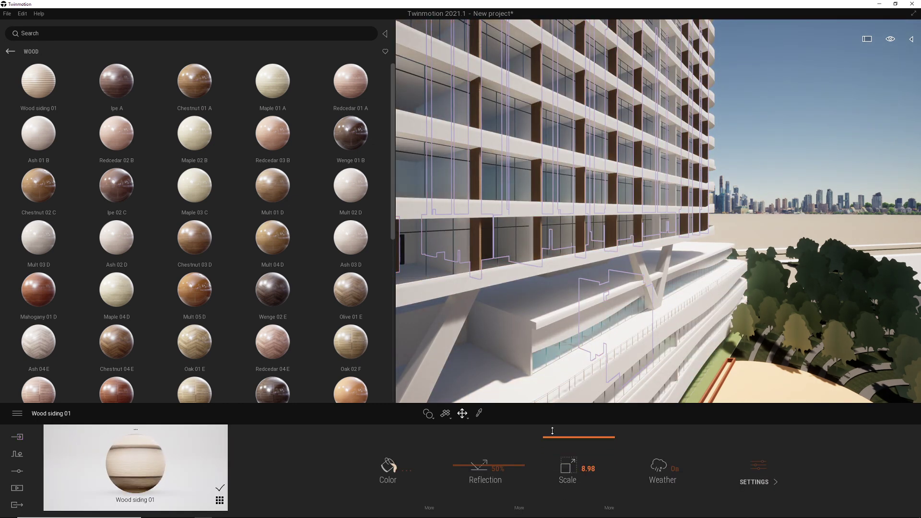
click(610, 508)
drag(478, 467, 489, 232)
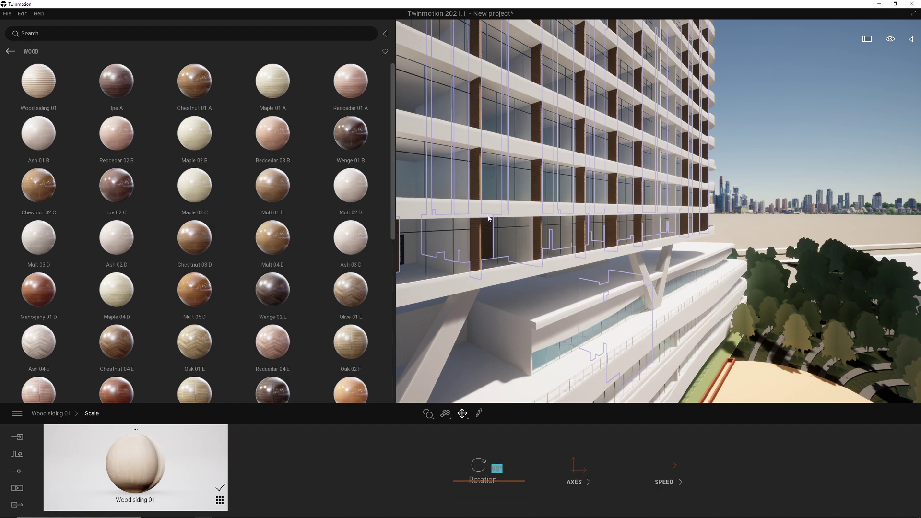
scroll(486, 277, up, 3)
scroll(486, 273, up, 3)
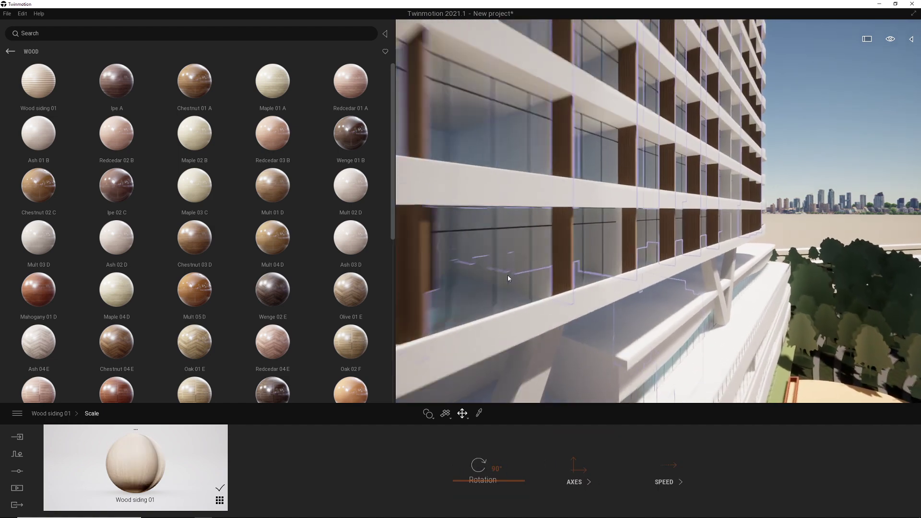
scroll(506, 259, down, 5)
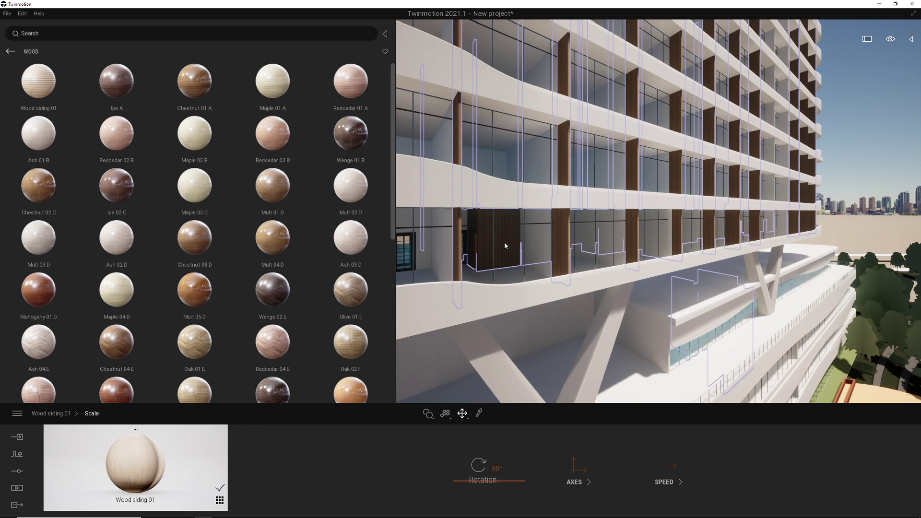
click(18, 438)
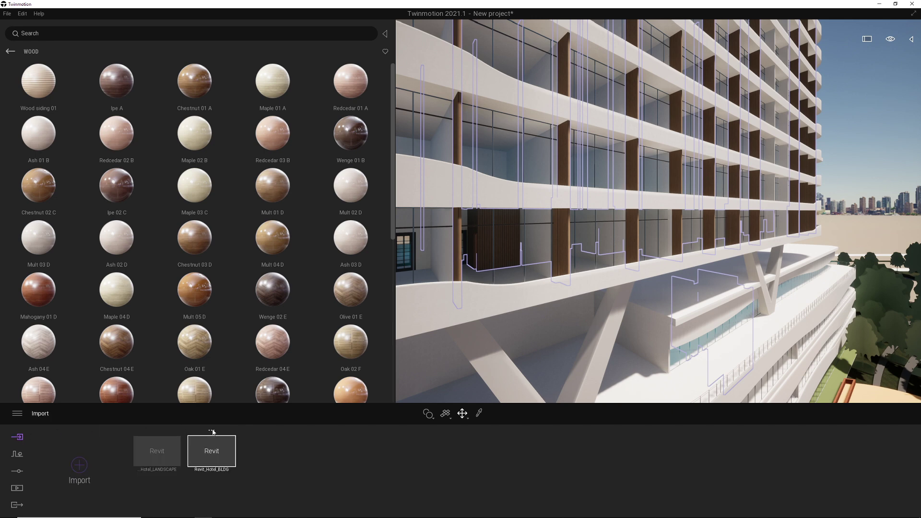
Reset Revit_Hotel_BLDG's materials on selection, removing the wood siding from the columns
click(212, 430)
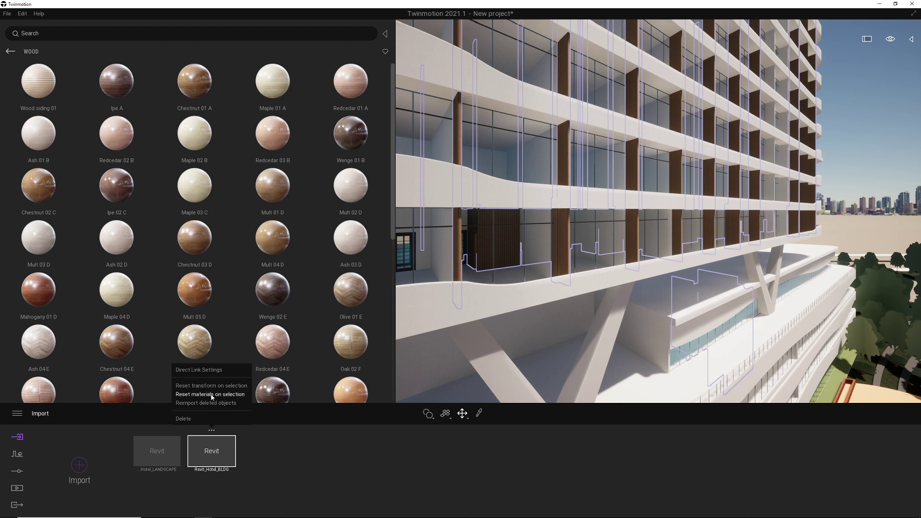
click(212, 395)
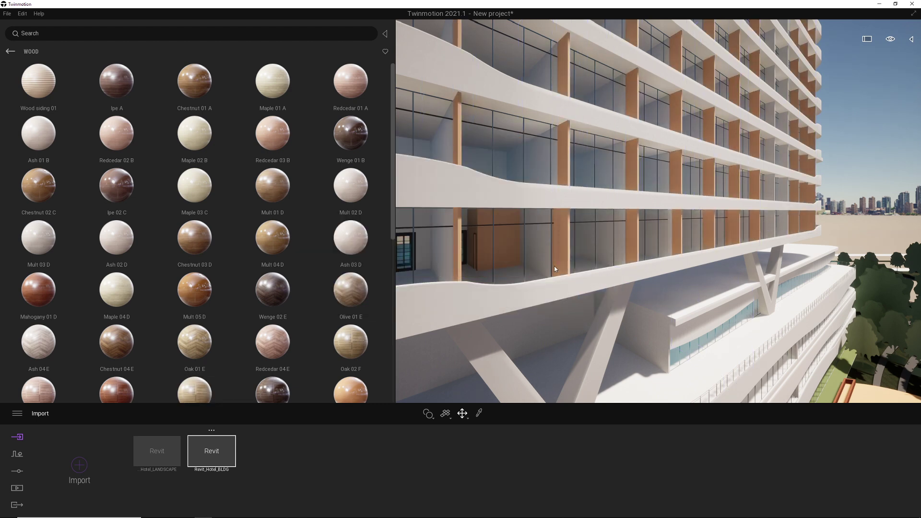
Close the library, fly to the facade, and reimport Hotel_LANDSCAPE's deleted planter
click(384, 33)
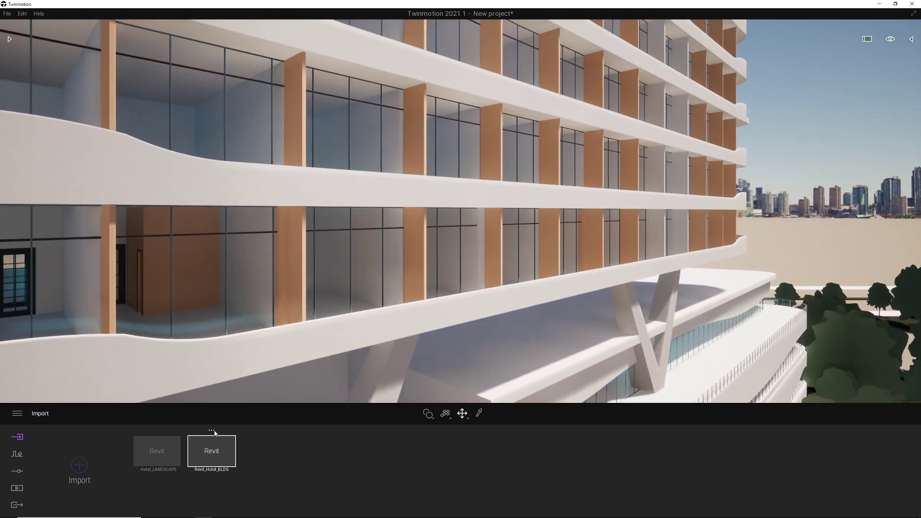
click(212, 432)
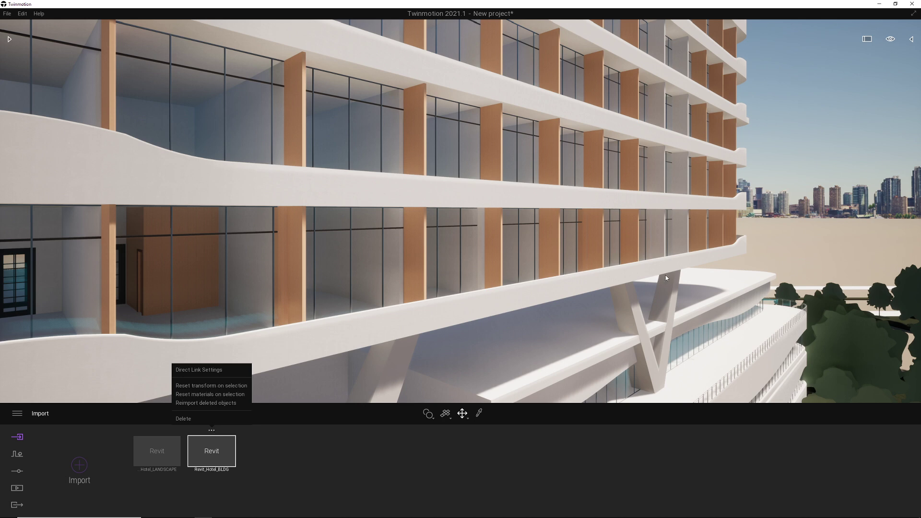
mouse_move(665, 285)
mouse_down()
mouse_move(479, 394)
mouse_move(504, 389)
mouse_move(476, 316)
mouse_up()
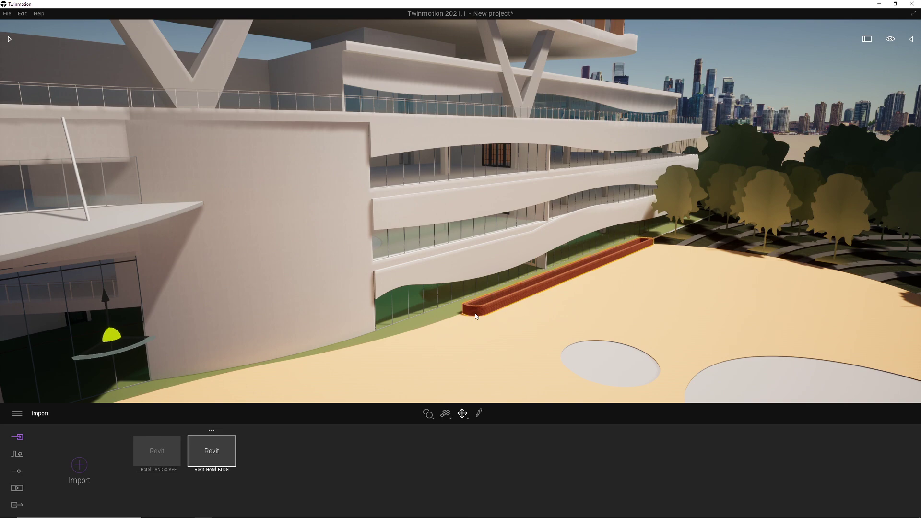
mouse_move(520, 323)
mouse_down()
mouse_move(504, 288)
mouse_move(598, 345)
mouse_up()
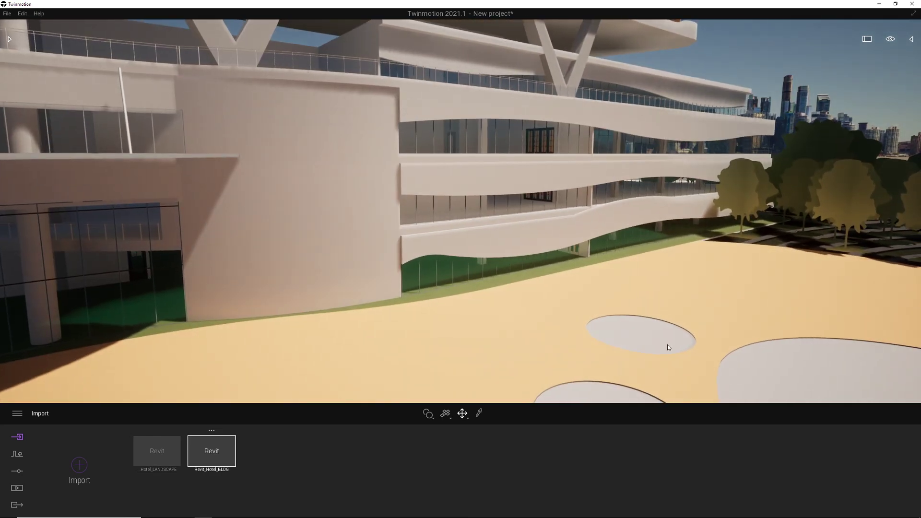
scroll(680, 346, up, 2)
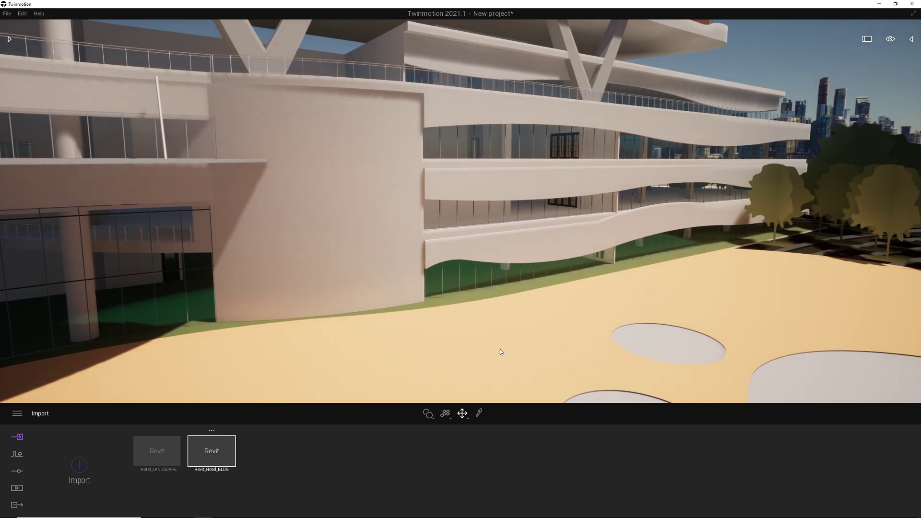
mouse_move(157, 451)
click(156, 430)
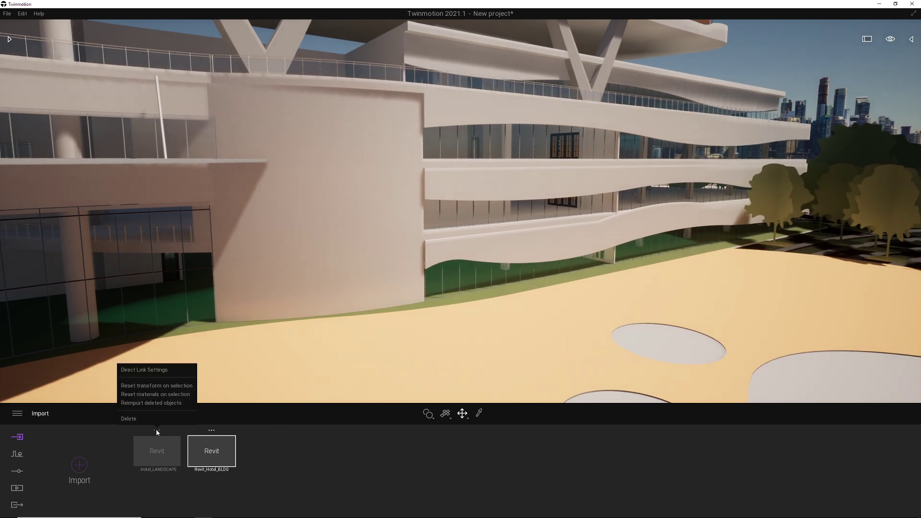
click(162, 403)
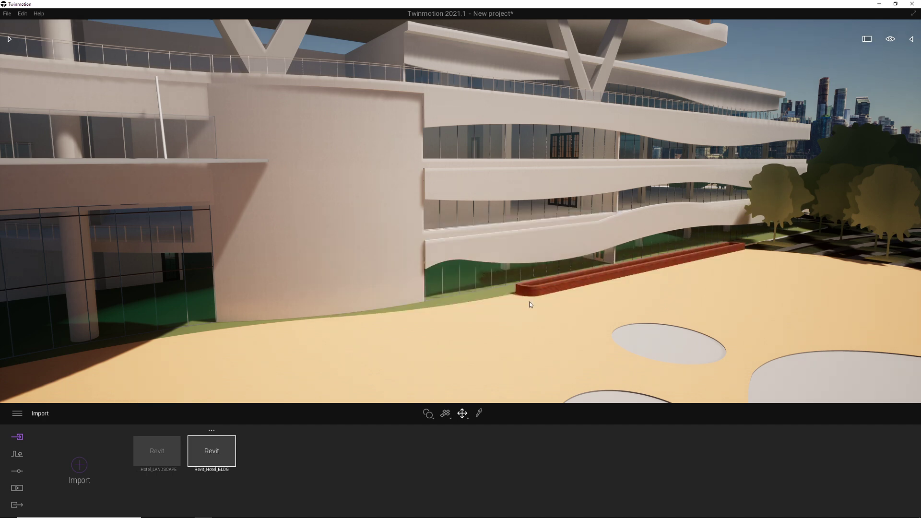
mouse_move(549, 305)
mouse_down()
mouse_move(533, 296)
mouse_move(554, 312)
mouse_up()
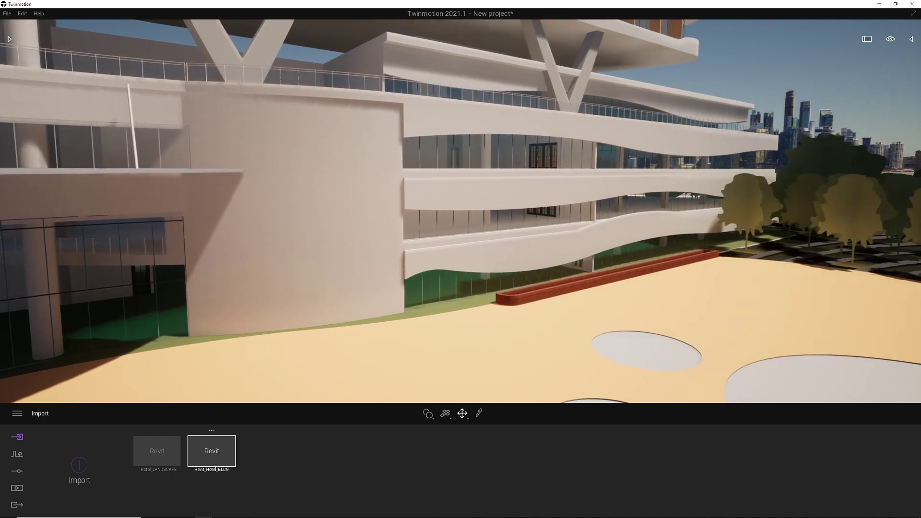
Synchronize the hotel building view from Revit, confirm OK, and maximize Twinmotion
click(895, 4)
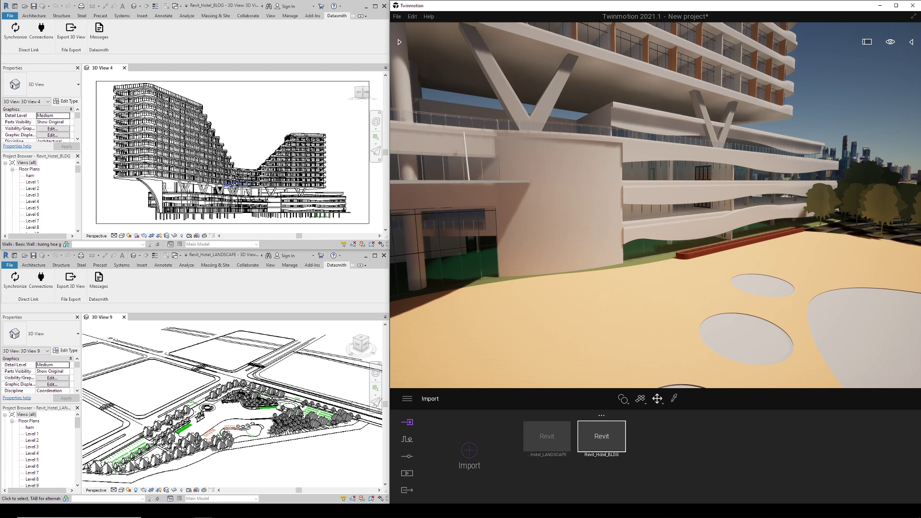
click(238, 191)
click(243, 211)
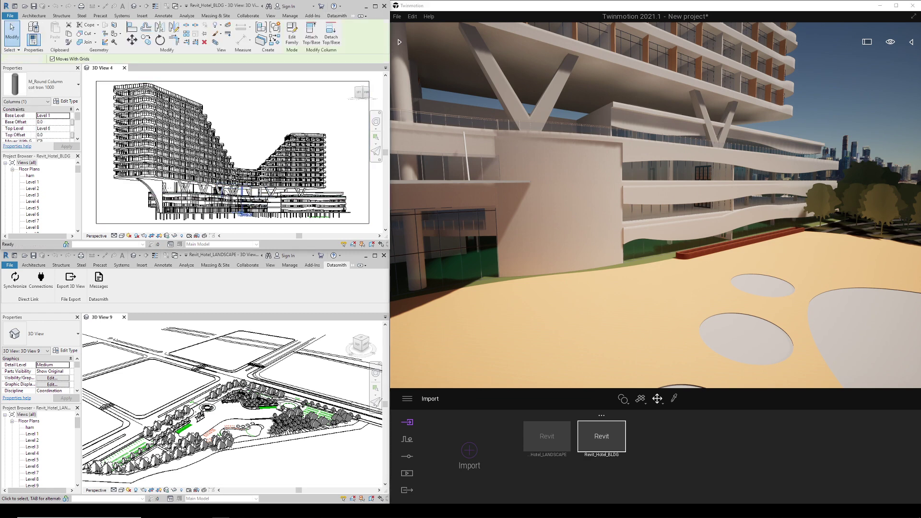
click(342, 119)
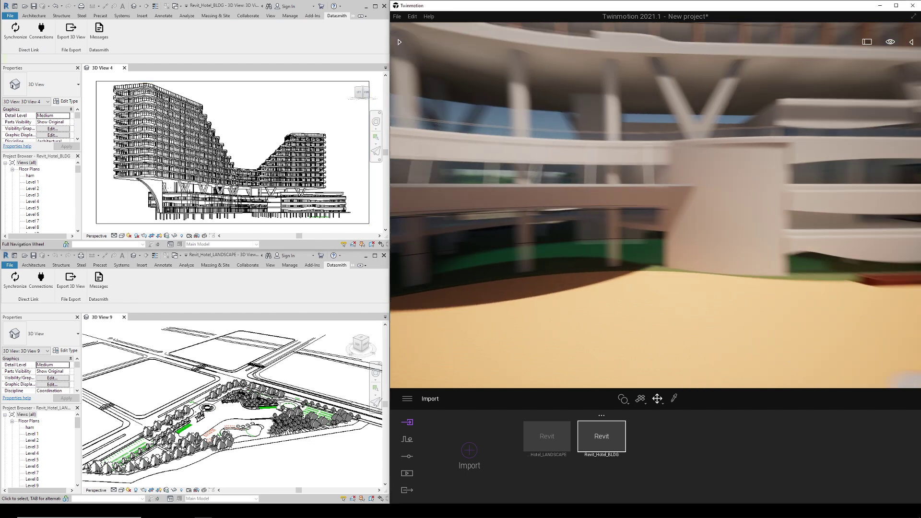
click(17, 34)
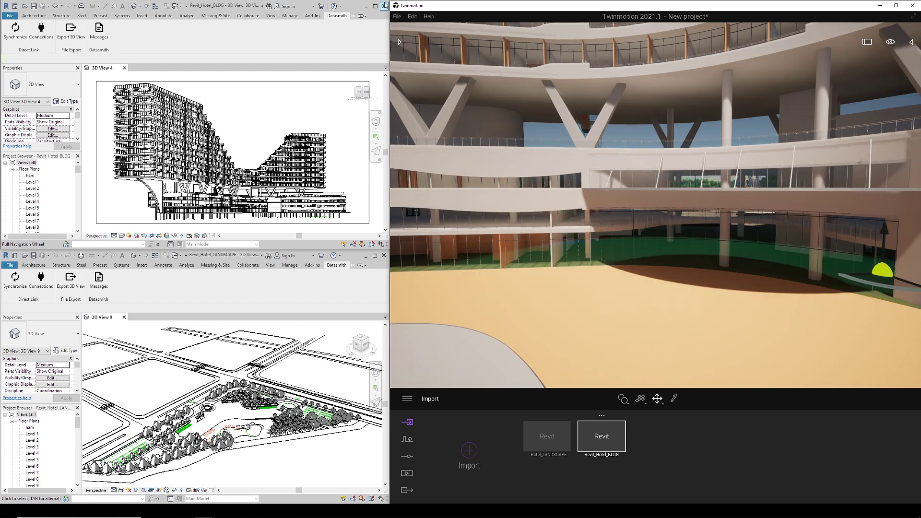
click(366, 38)
click(476, 268)
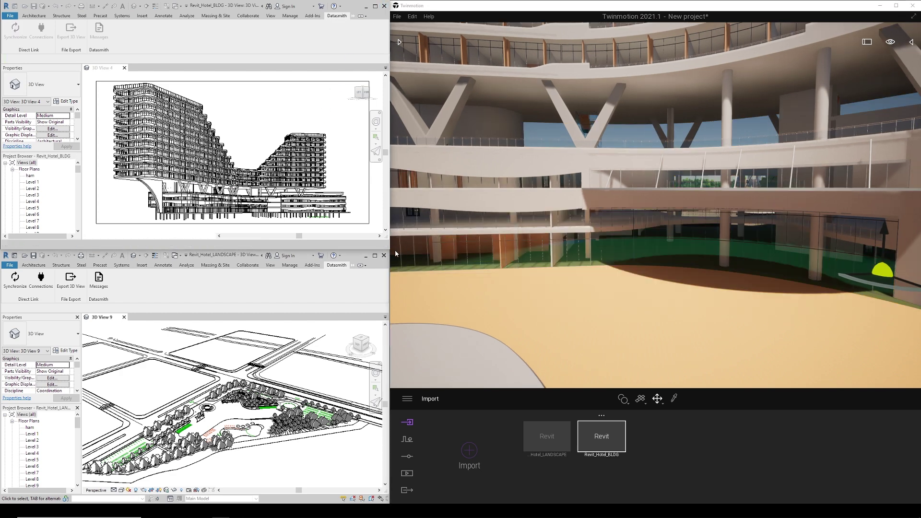
key(super+Up)
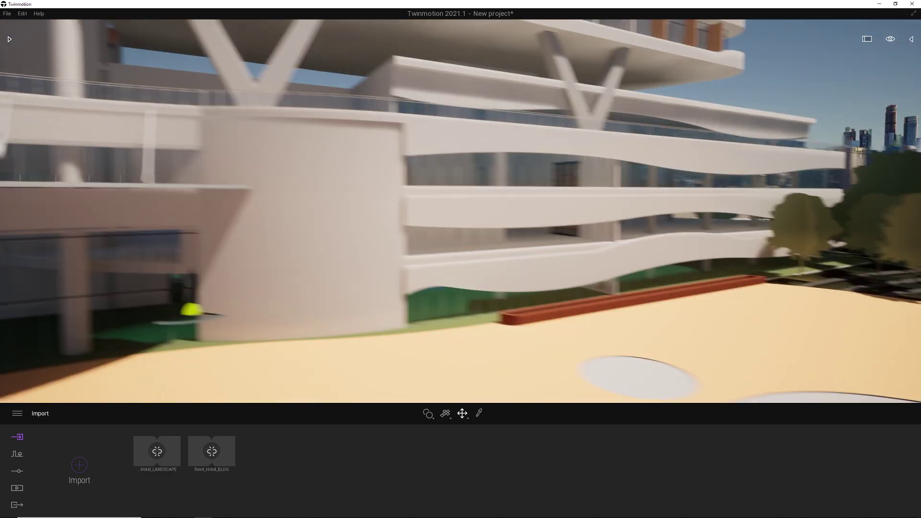
Fly out toward the landscape trees and open the Scene graph panel
mouse_move(325, 346)
mouse_down()
mouse_move(918, 51)
mouse_move(759, 175)
mouse_up()
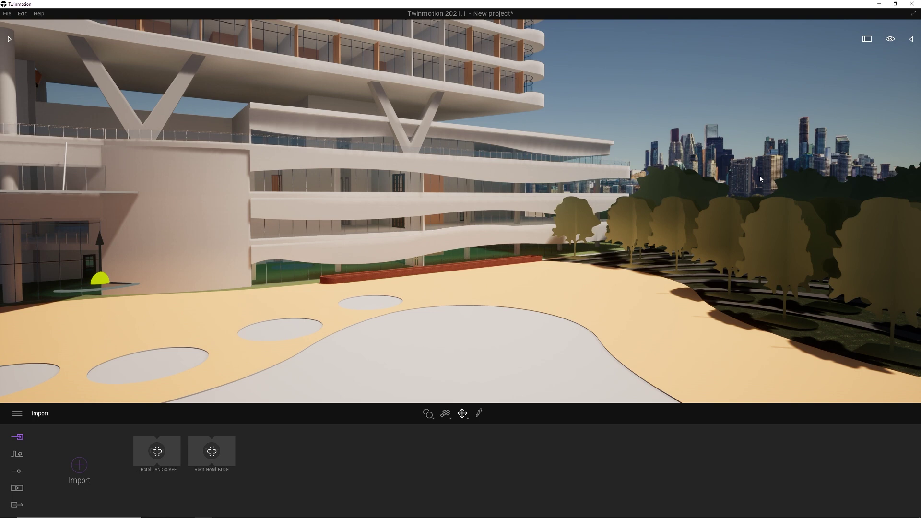
click(913, 41)
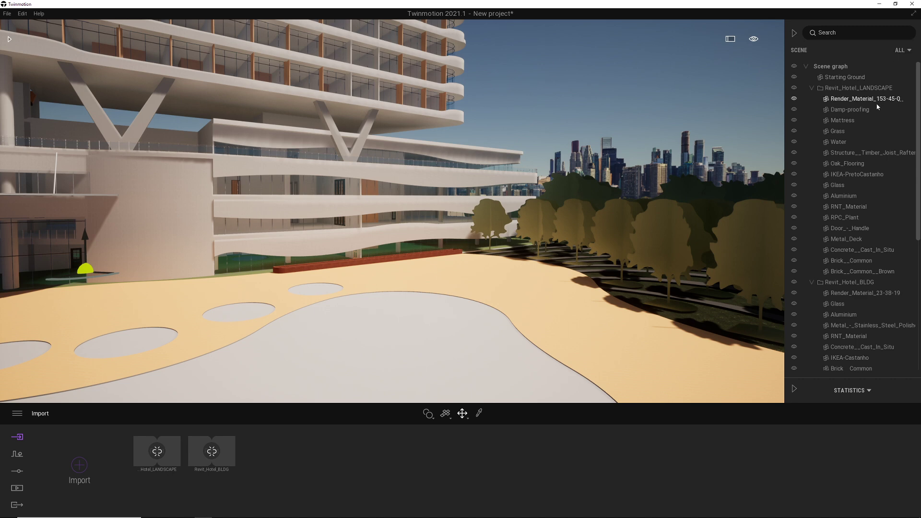
mouse_move(857, 174)
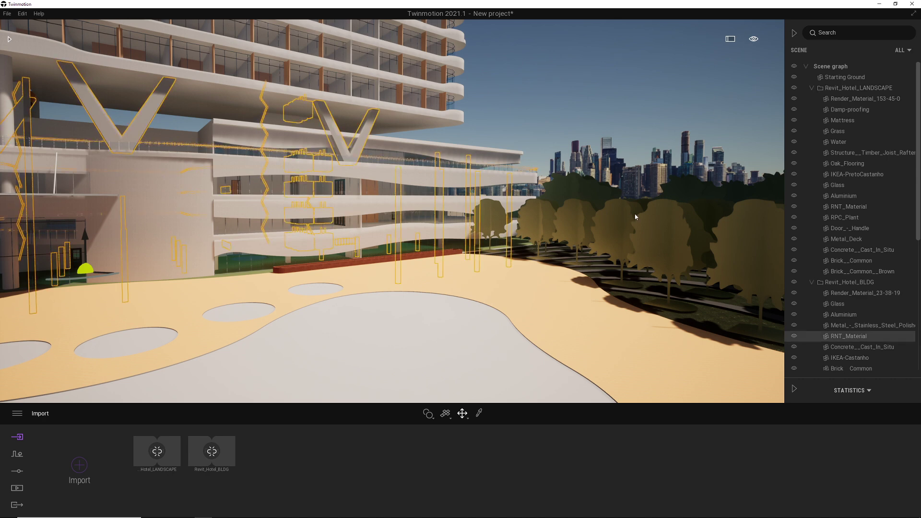
scroll(565, 210, down, 5)
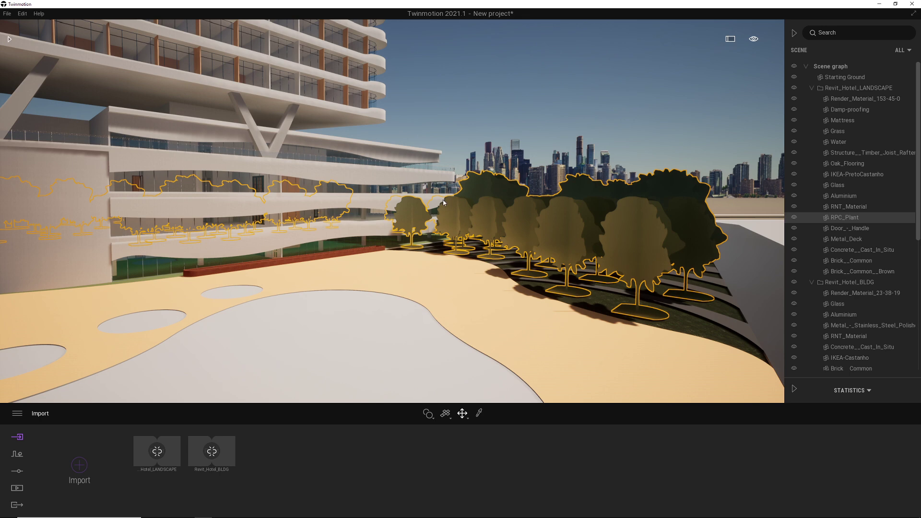
Relink Hotel_LANDSCAPE with the Collapse option set to Keep hierarchy
mouse_move(846, 218)
click(157, 431)
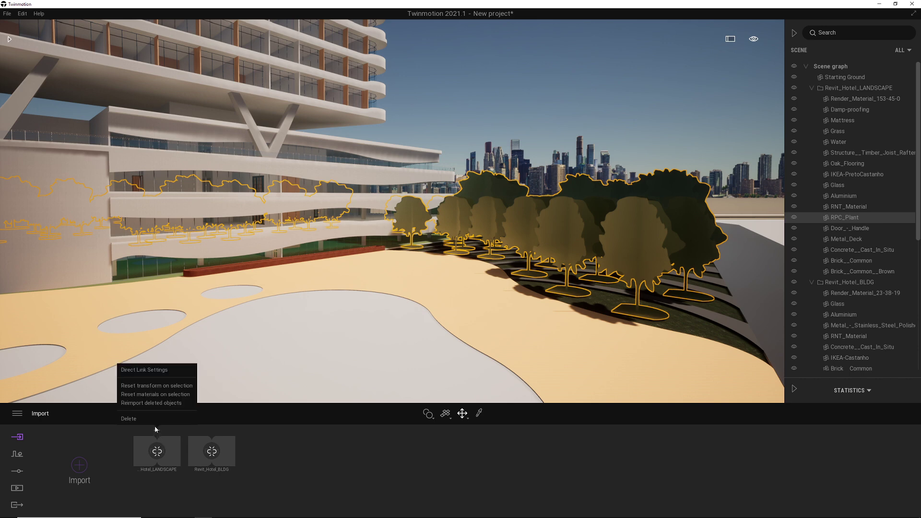
click(151, 372)
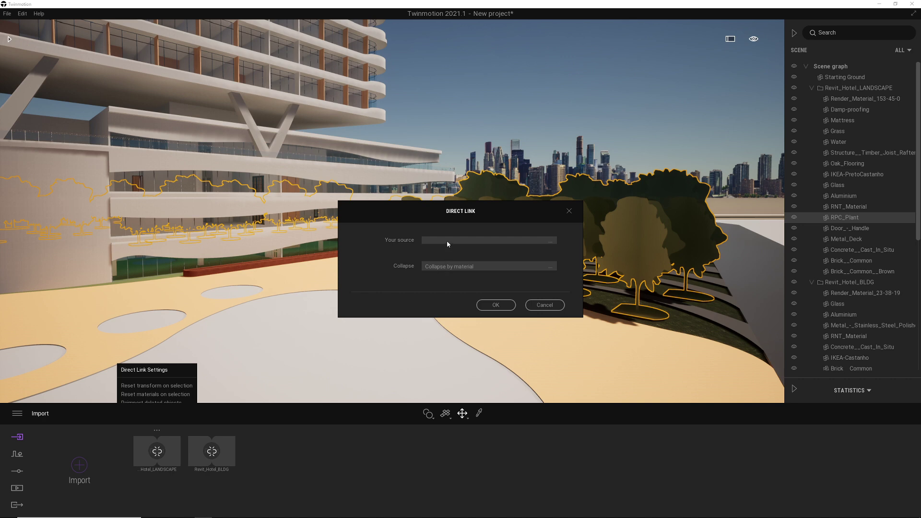
click(447, 267)
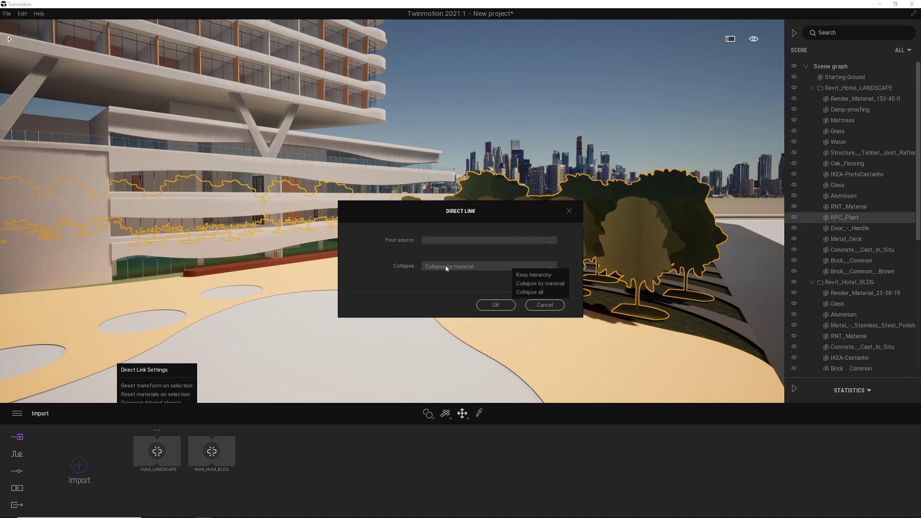
click(536, 275)
click(495, 305)
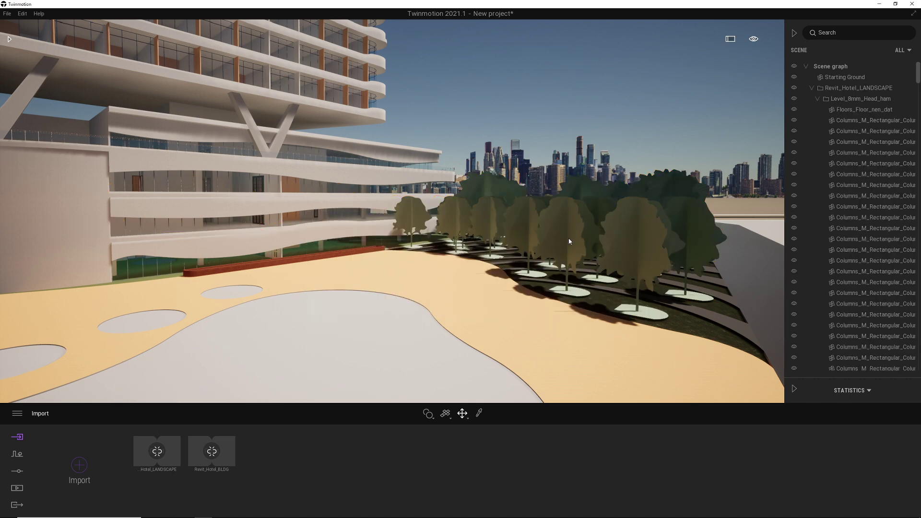
Select six of the landscape trees together
click(543, 227)
ctrl+click(523, 228)
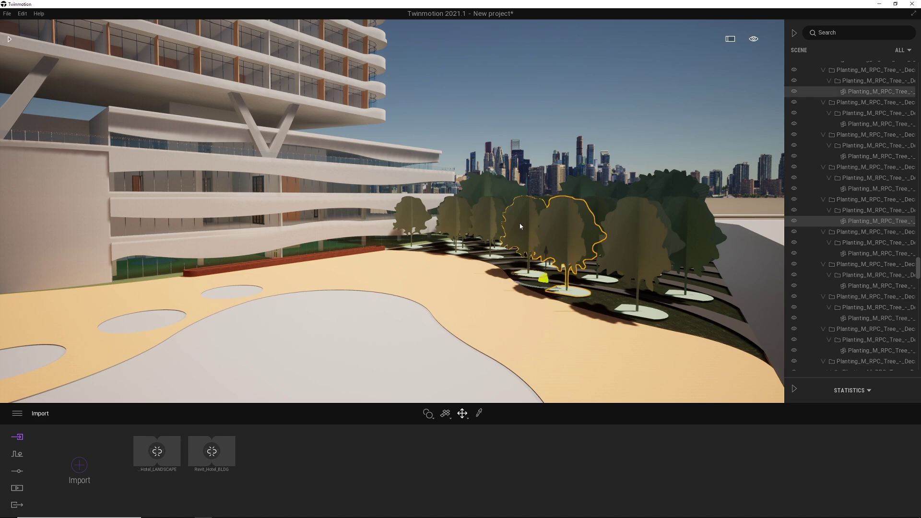
ctrl+click(489, 229)
ctrl+click(624, 228)
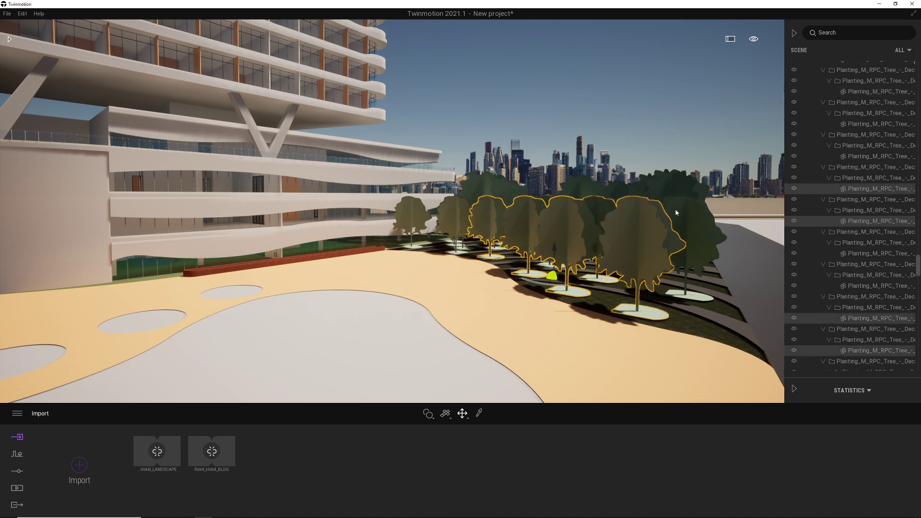
ctrl+click(688, 218)
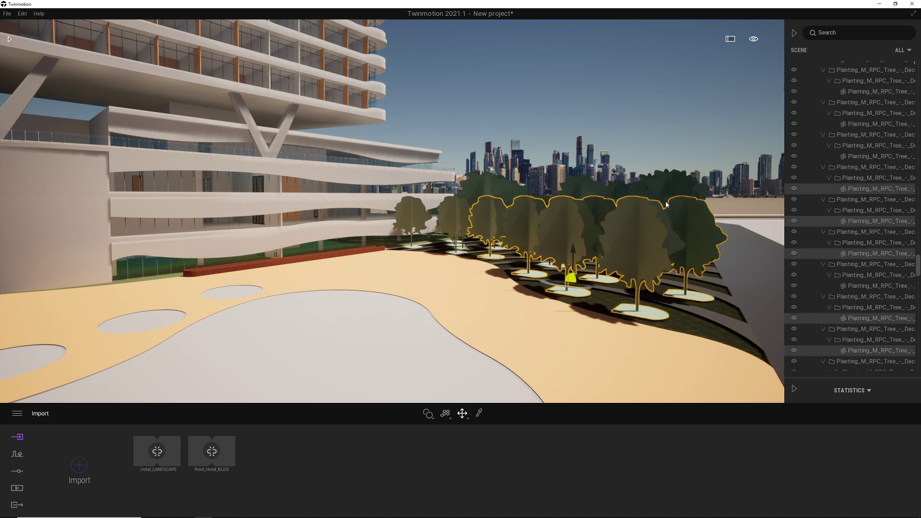
ctrl+click(666, 204)
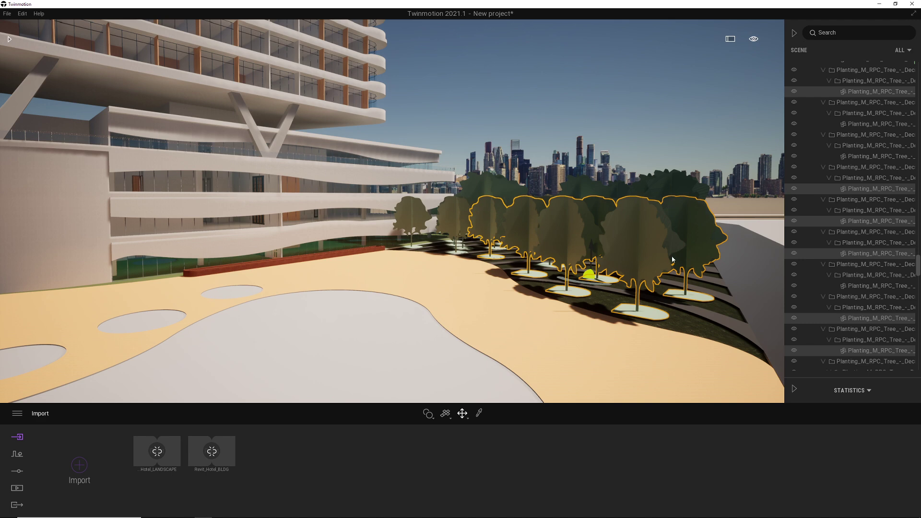
Start Replace object on the selected trees and browse the Vegetation Trees library
right_click(853, 256)
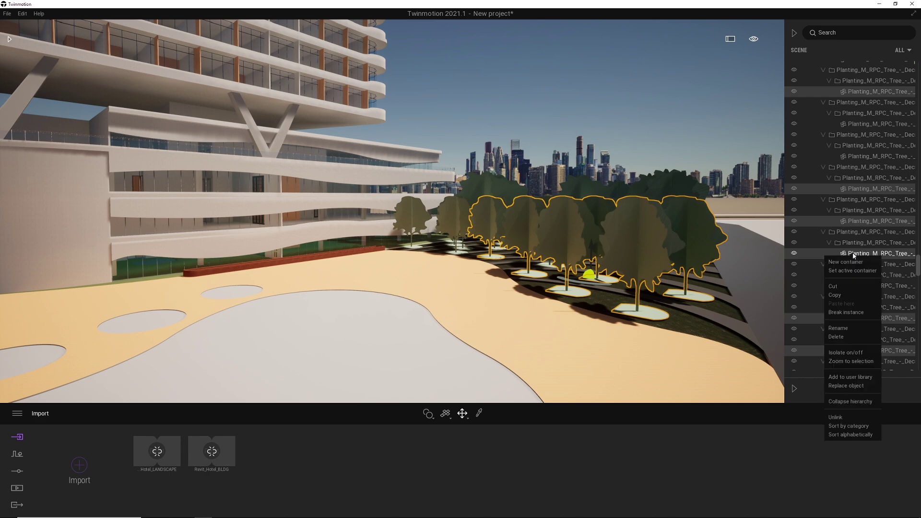
click(846, 385)
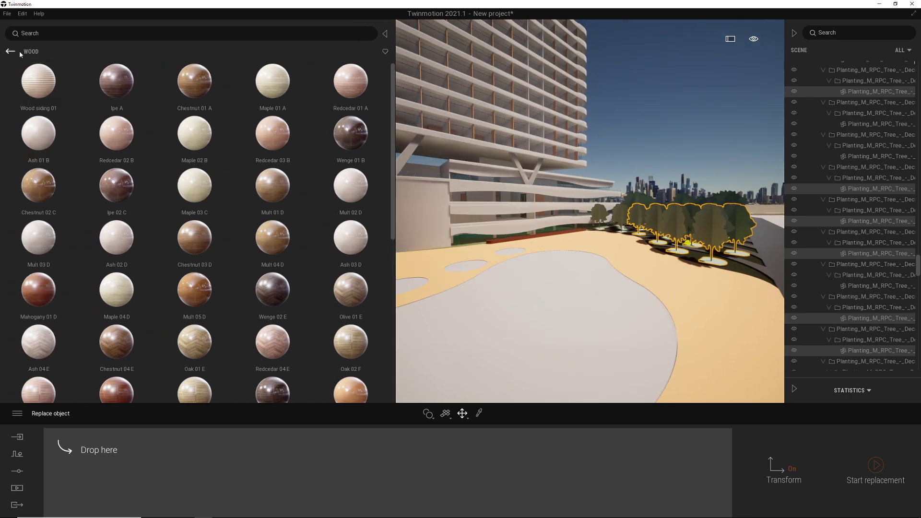
click(10, 52)
click(8, 53)
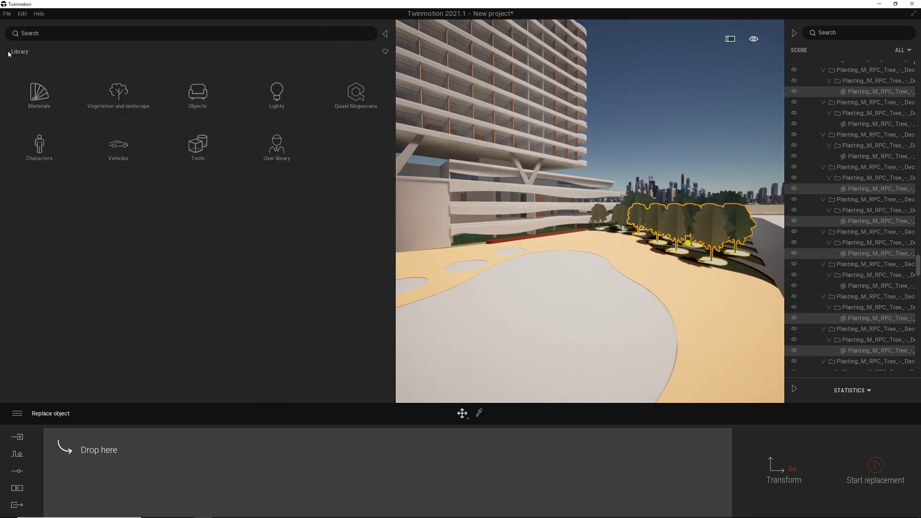
click(119, 91)
mouse_move(116, 82)
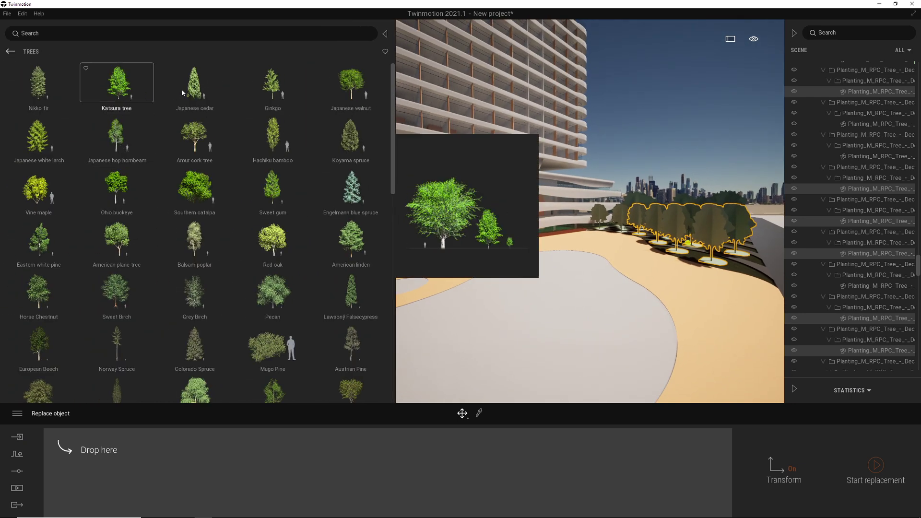
Replace the trees with a mix of Ginkgo, Sweet Birch and Horse Chestnut
drag(273, 85, 137, 471)
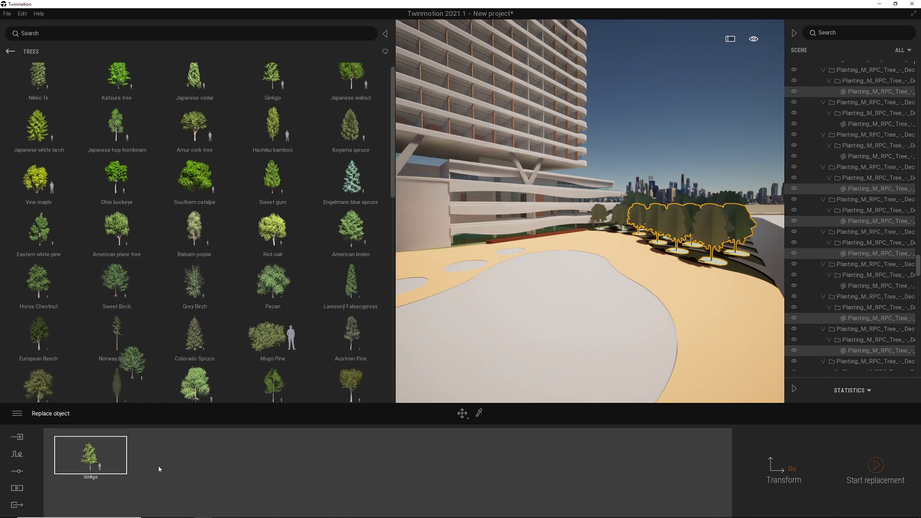
drag(117, 287, 162, 461)
mouse_move(38, 281)
mouse_down()
mouse_move(251, 475)
mouse_move(241, 468)
mouse_up()
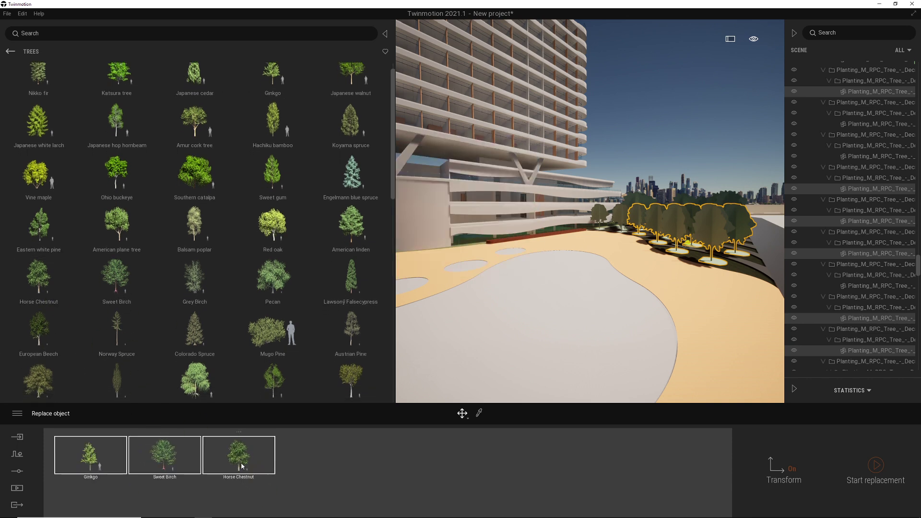
click(876, 467)
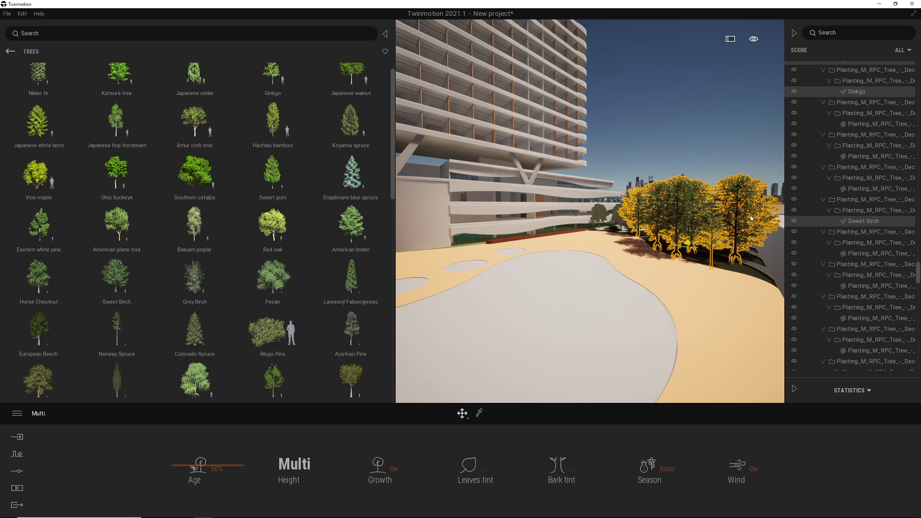
Collapse the library panel and look across the plaza toward the hotel facade
click(385, 35)
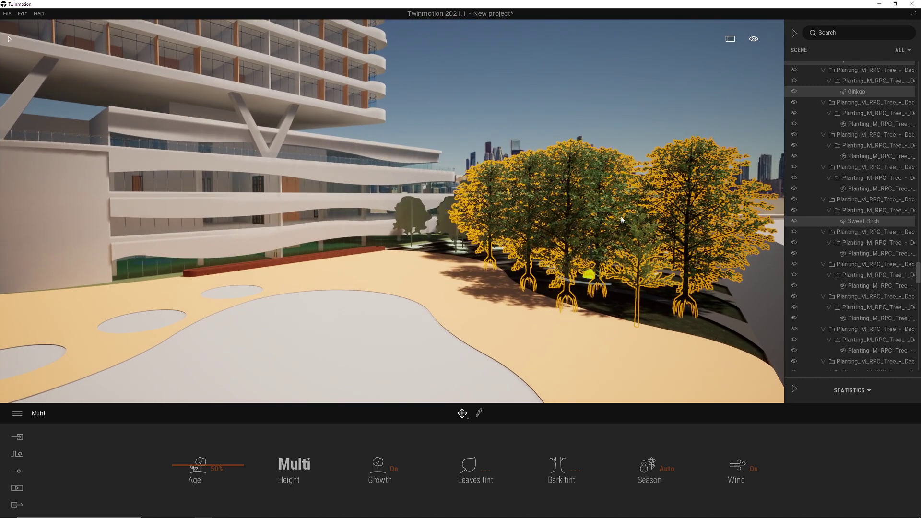
right_drag(623, 223, 503, 222)
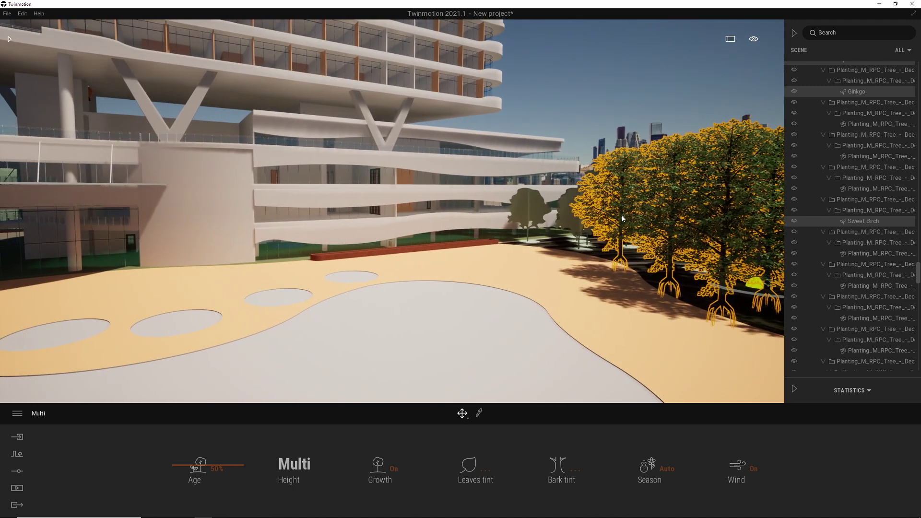
key(Down)
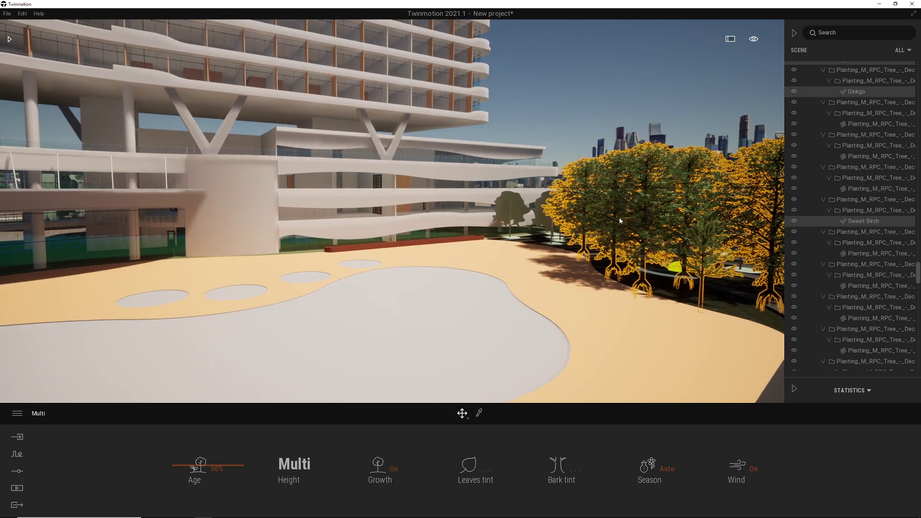
key(Left)
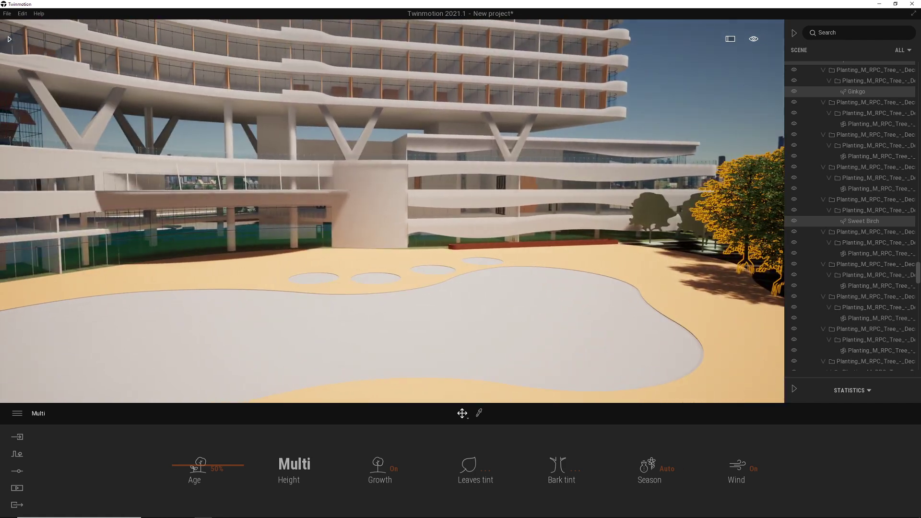
key(Left)
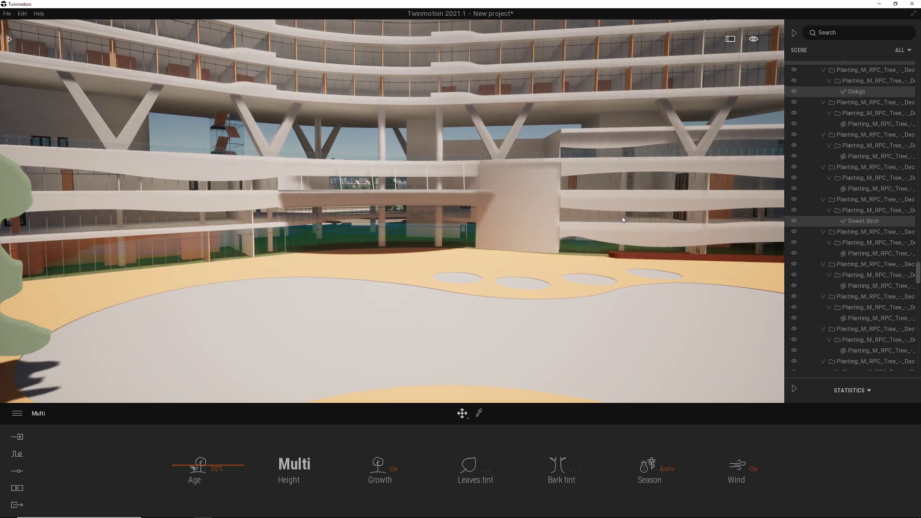